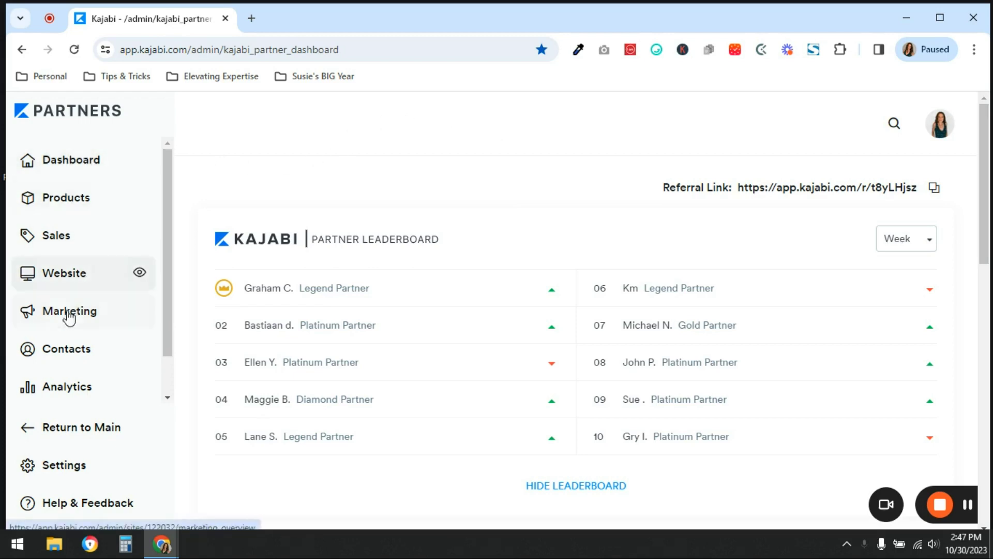
Open the Website Design page, which shows the live Streamlined Home theme (Encore 1.4.2).
click(89, 278)
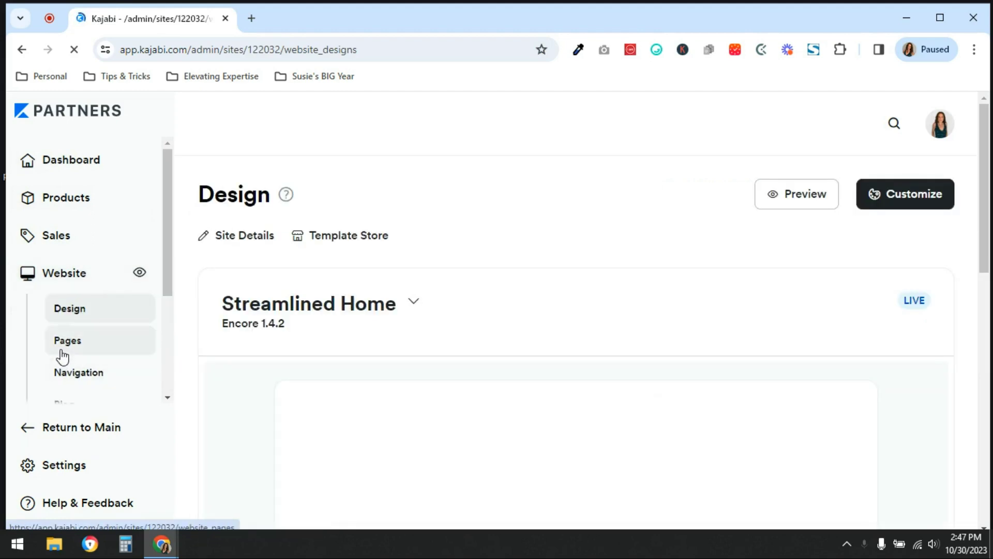
Scroll through all 13 website pages, then switch to the 3 landing pages.
click(61, 351)
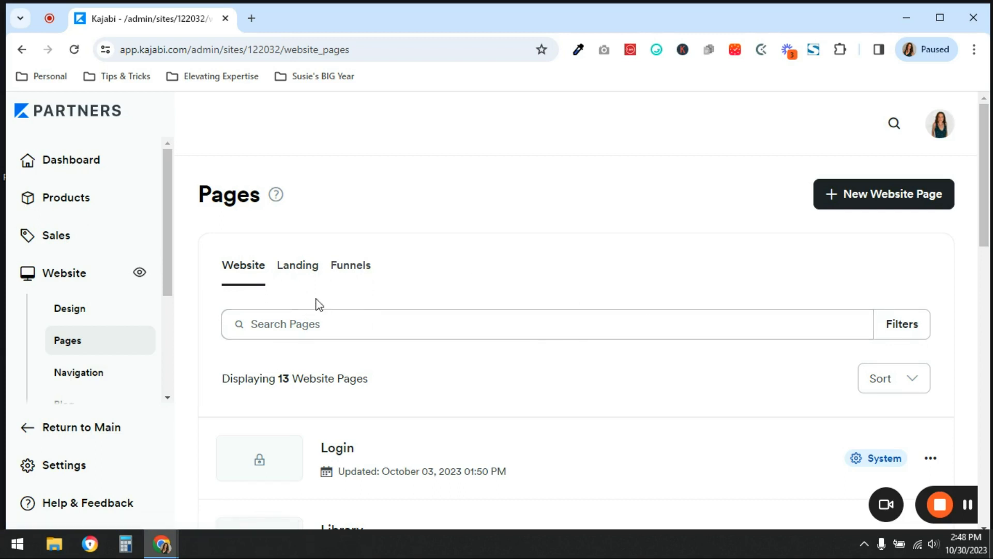
scroll(562, 413, down, 1)
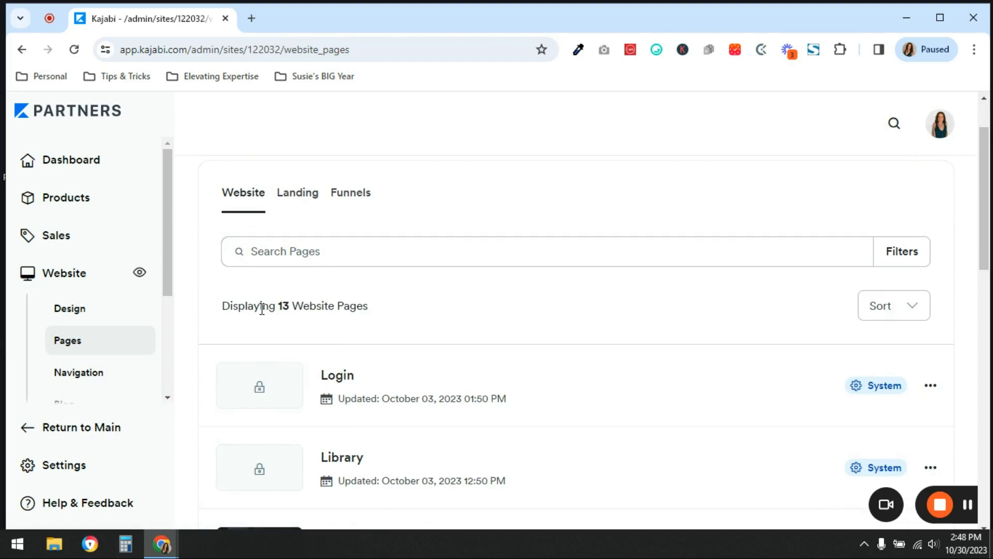
scroll(716, 395, down, 1)
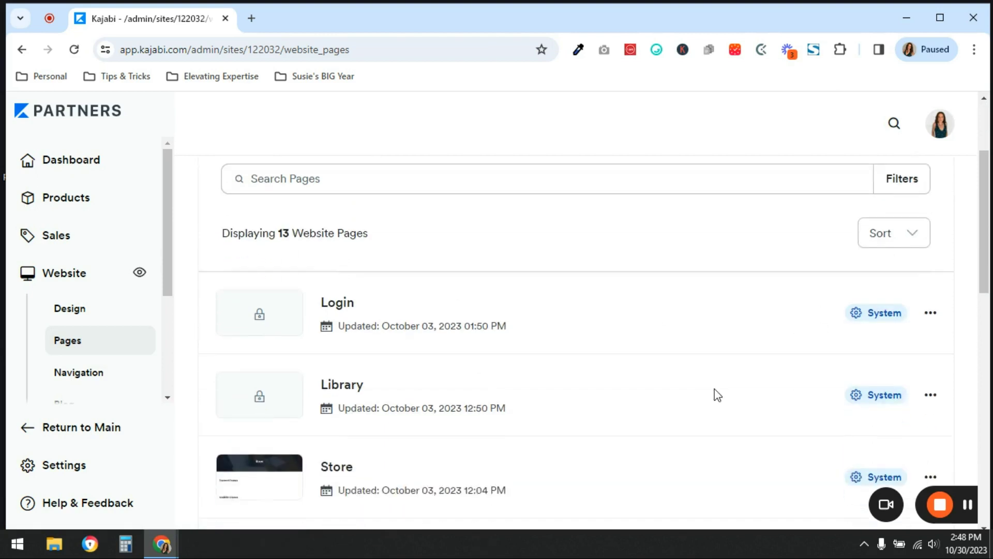
scroll(716, 395, down, 1)
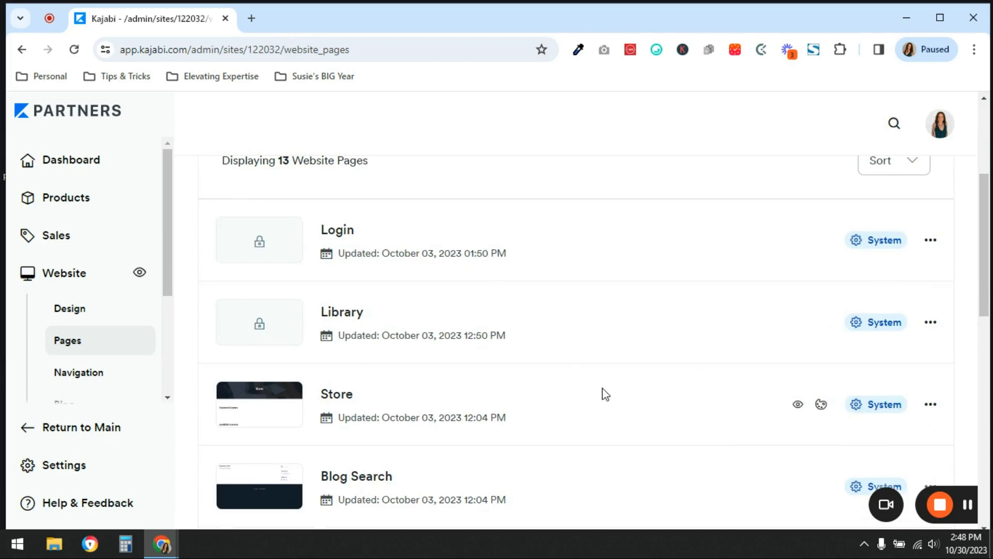
scroll(606, 398, up, 3)
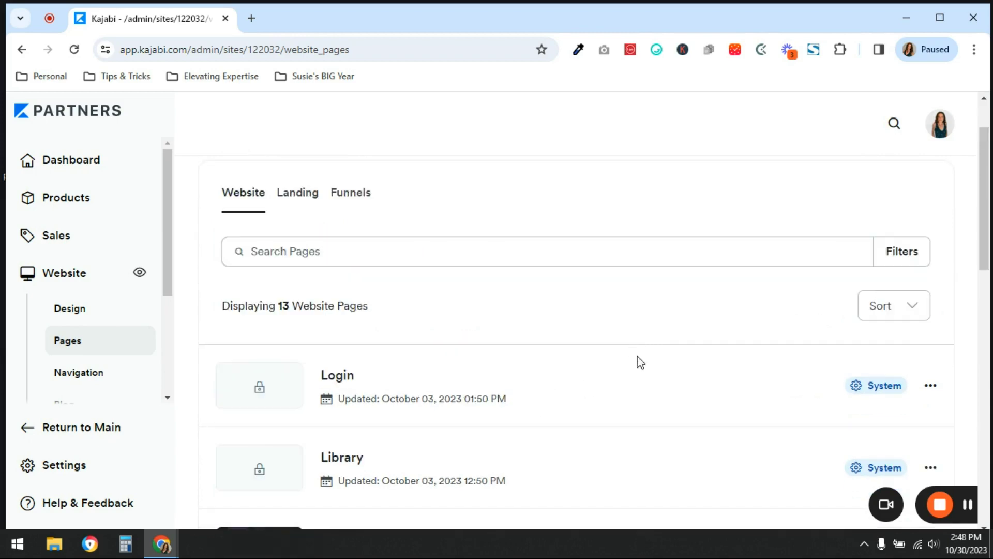
scroll(648, 407, down, 4)
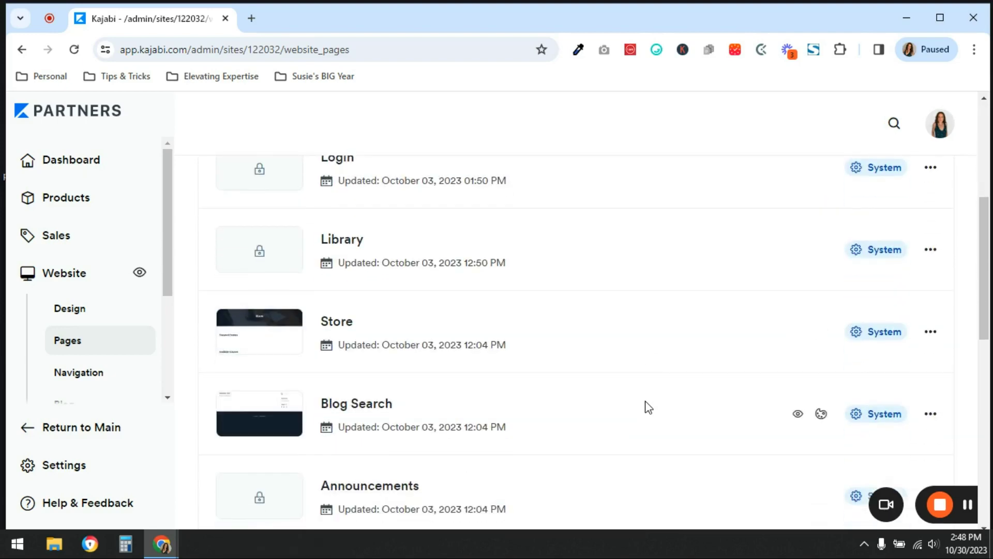
scroll(648, 408, down, 3)
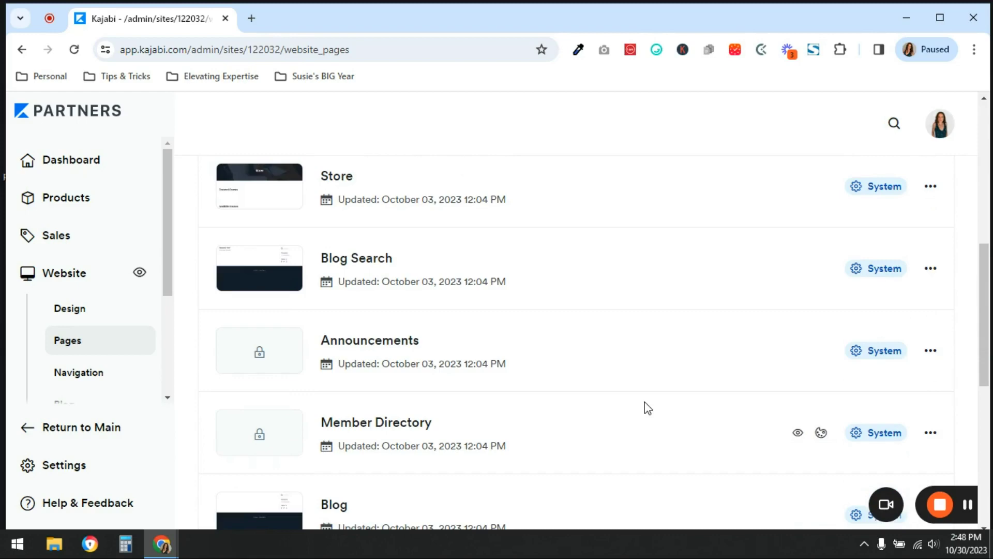
scroll(648, 408, down, 4)
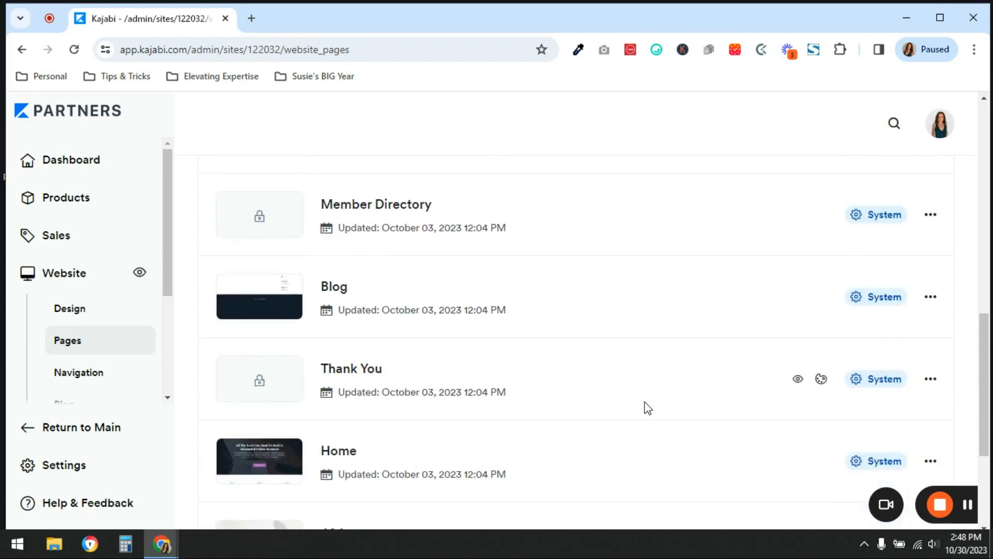
scroll(619, 373, up, 10)
scroll(613, 377, down, 1)
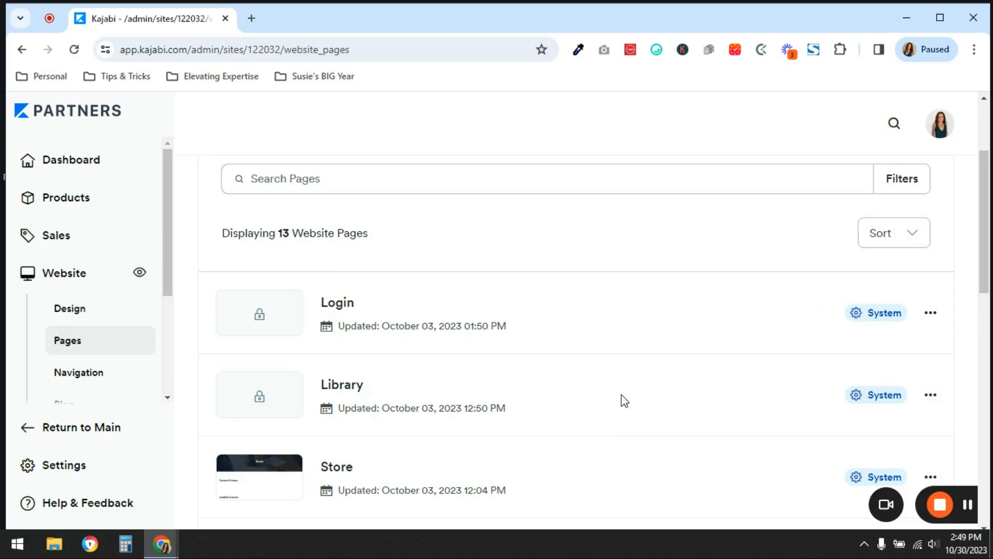
scroll(608, 383, down, 5)
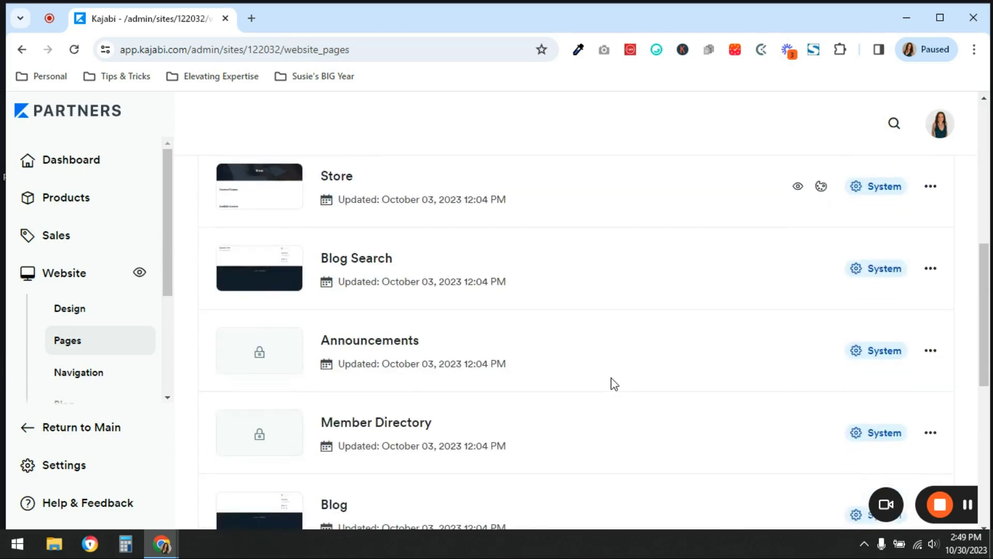
scroll(403, 434, down, 3)
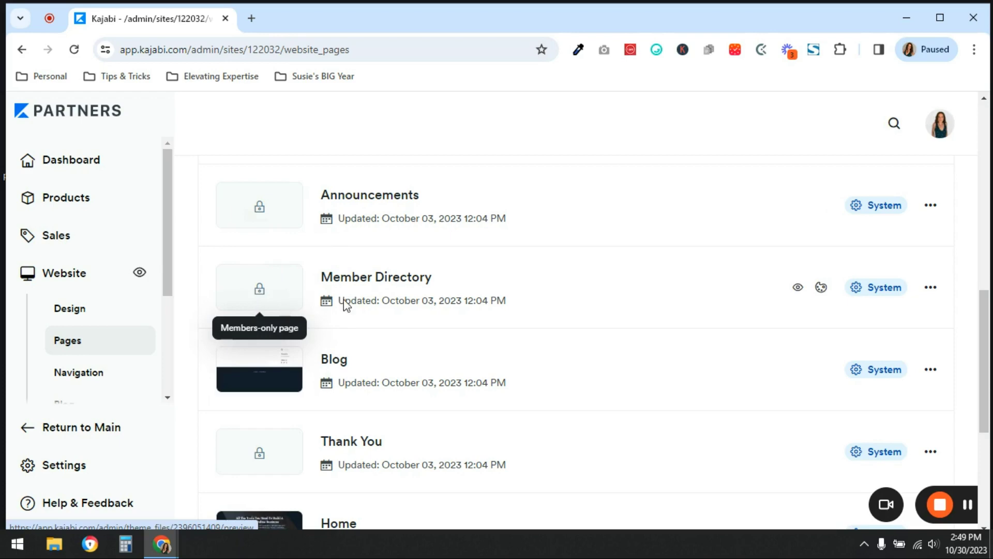
scroll(569, 401, down, 1)
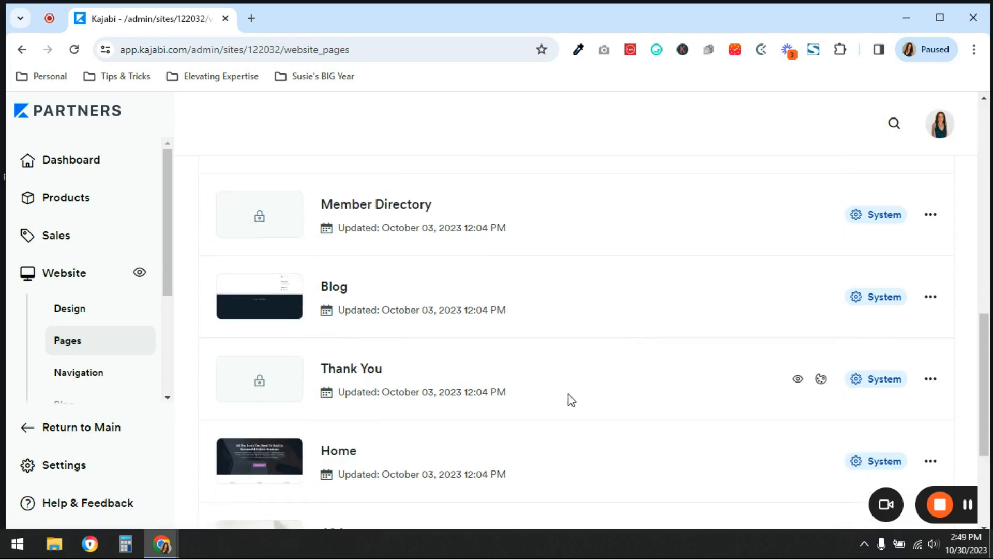
scroll(619, 452, down, 3)
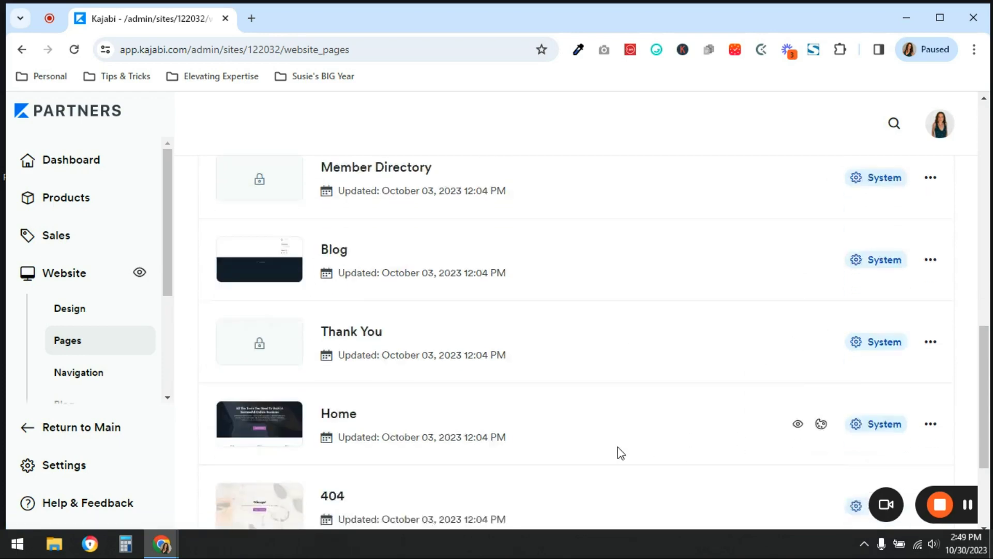
scroll(687, 437, down, 1)
scroll(673, 448, up, 12)
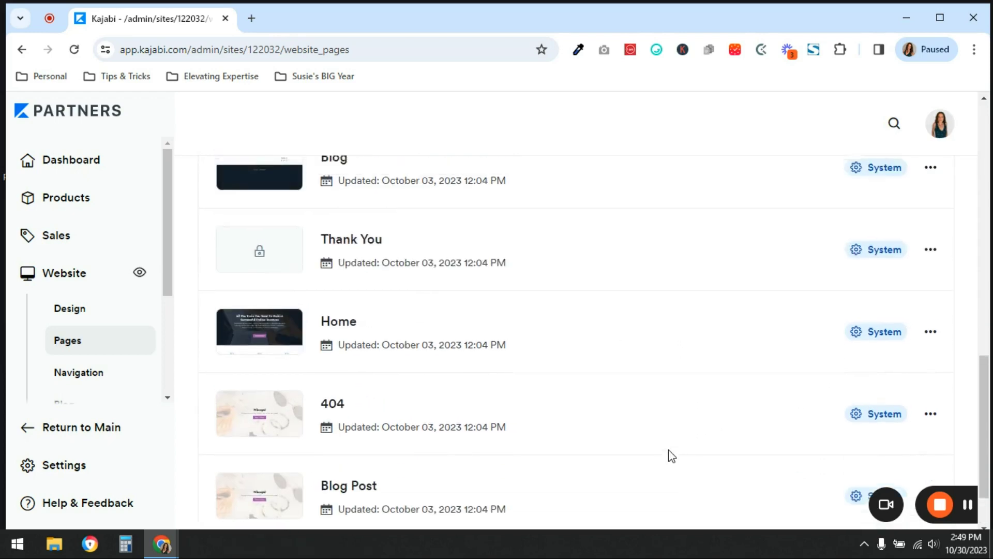
scroll(662, 446, up, 5)
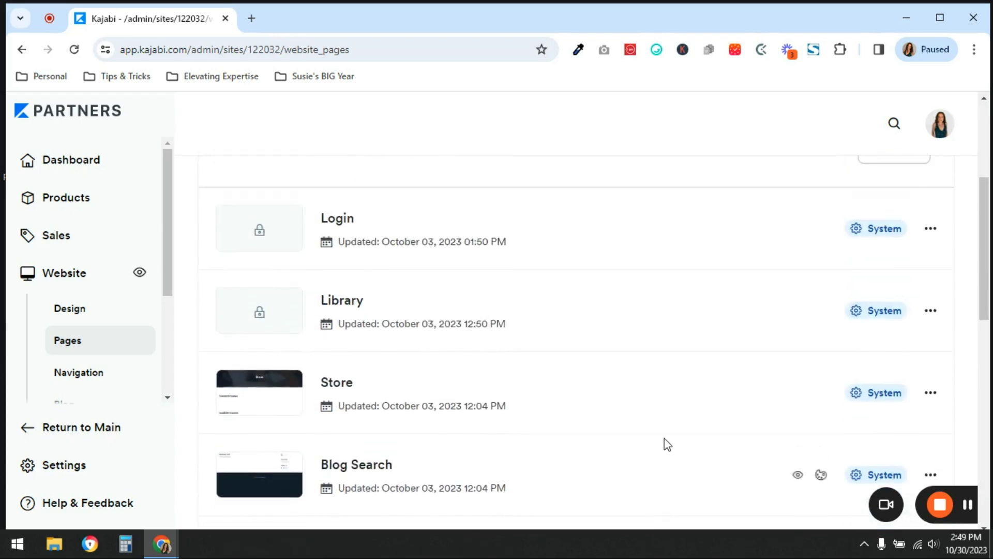
scroll(664, 444, down, 3)
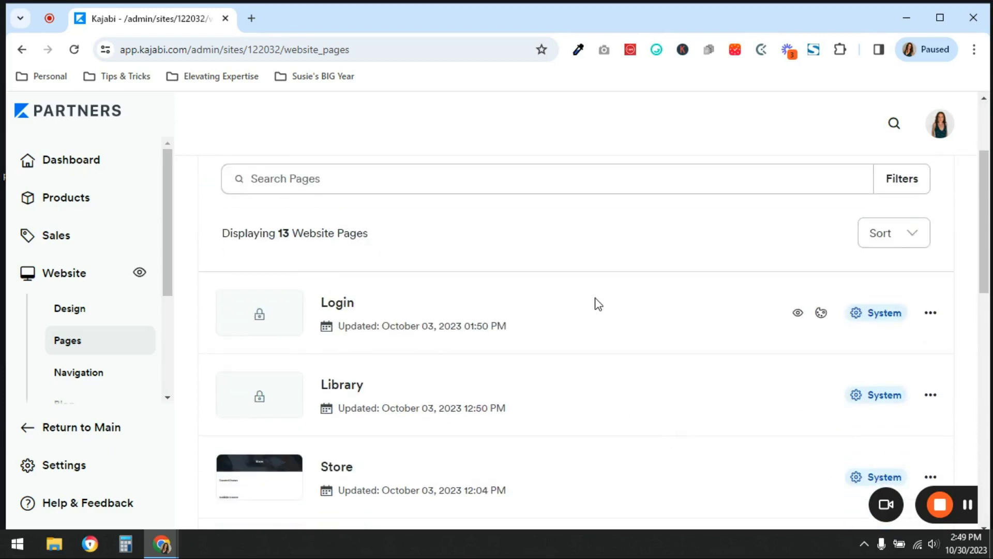
scroll(617, 334, up, 3)
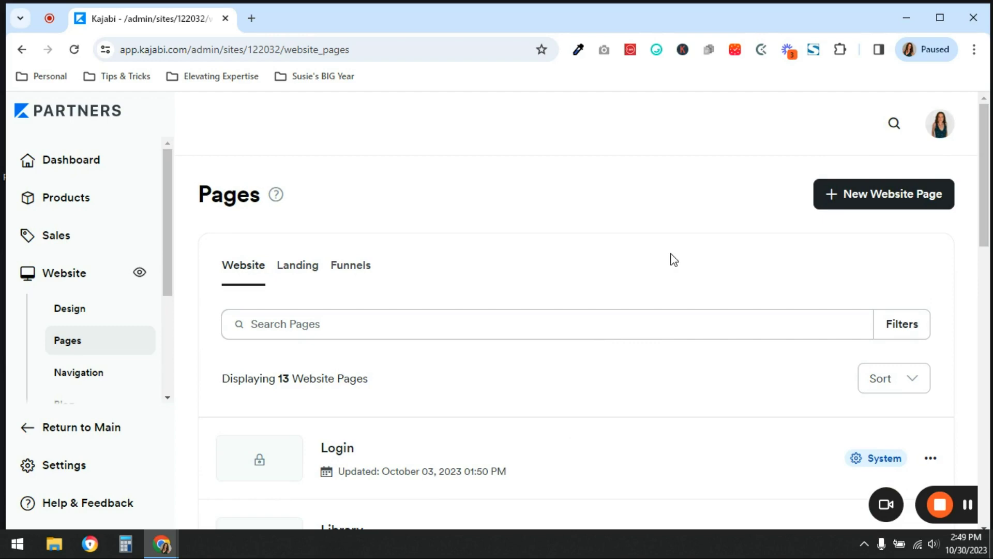
scroll(676, 255, down, 2)
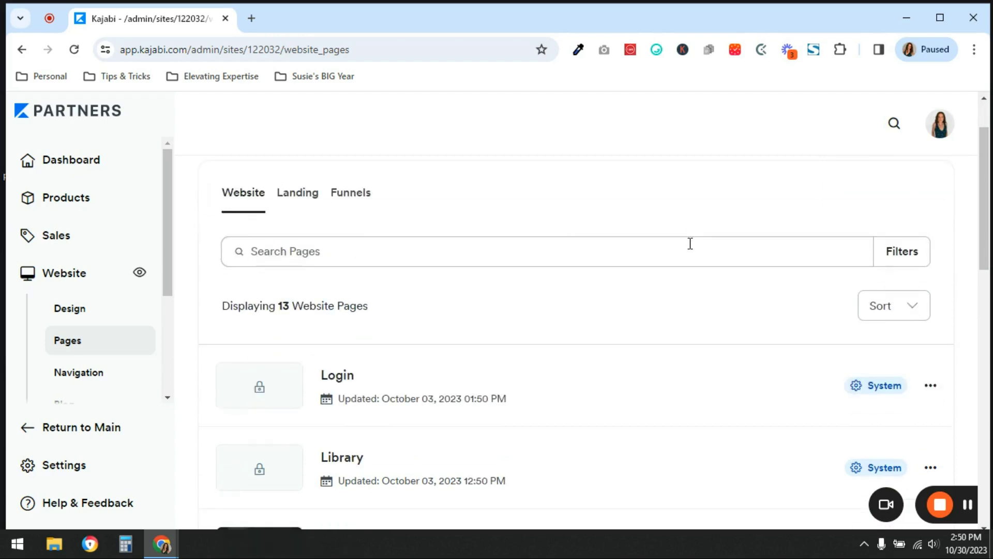
scroll(672, 227, up, 2)
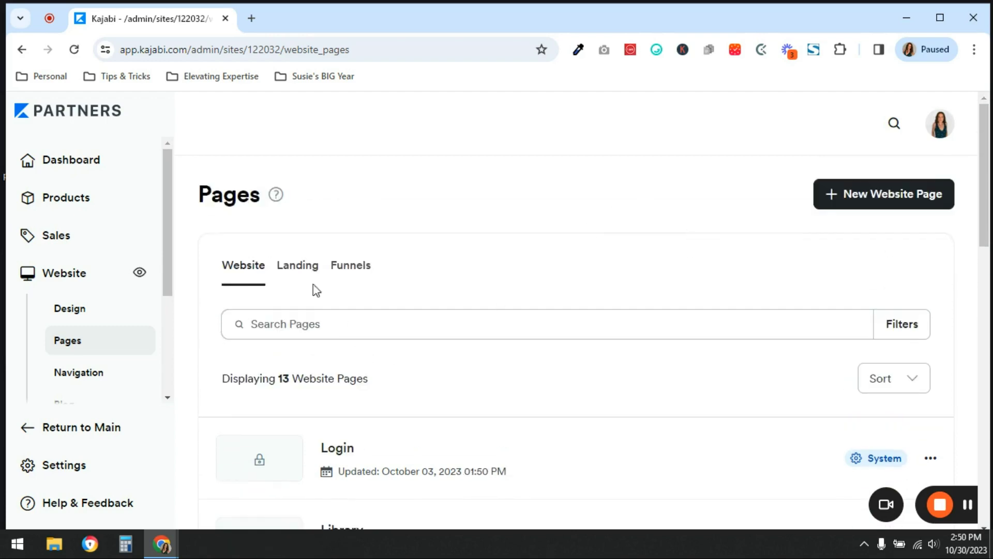
click(300, 265)
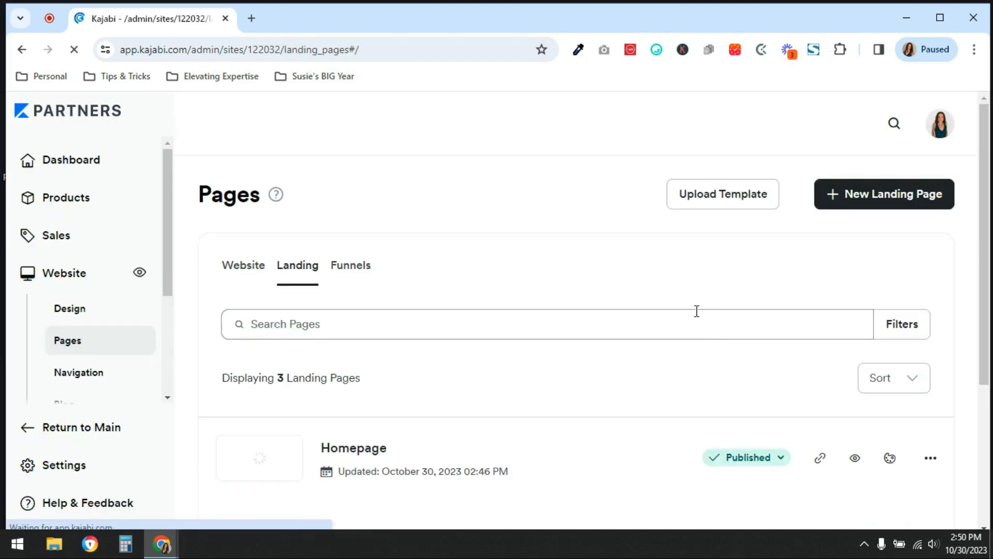
Scroll the landing pages, including the published Homepage, and bring up Navigation's link options.
scroll(699, 313, down, 2)
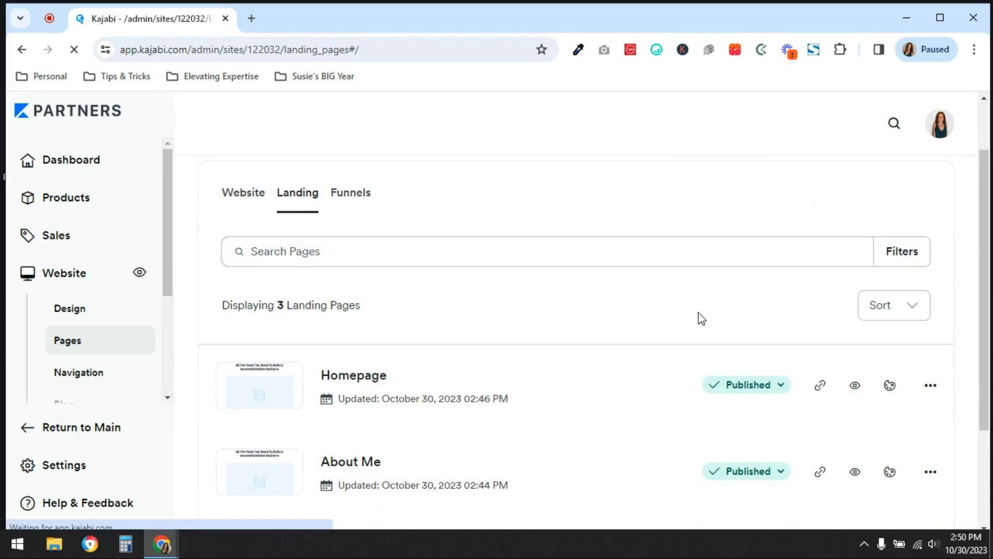
scroll(699, 310, down, 1)
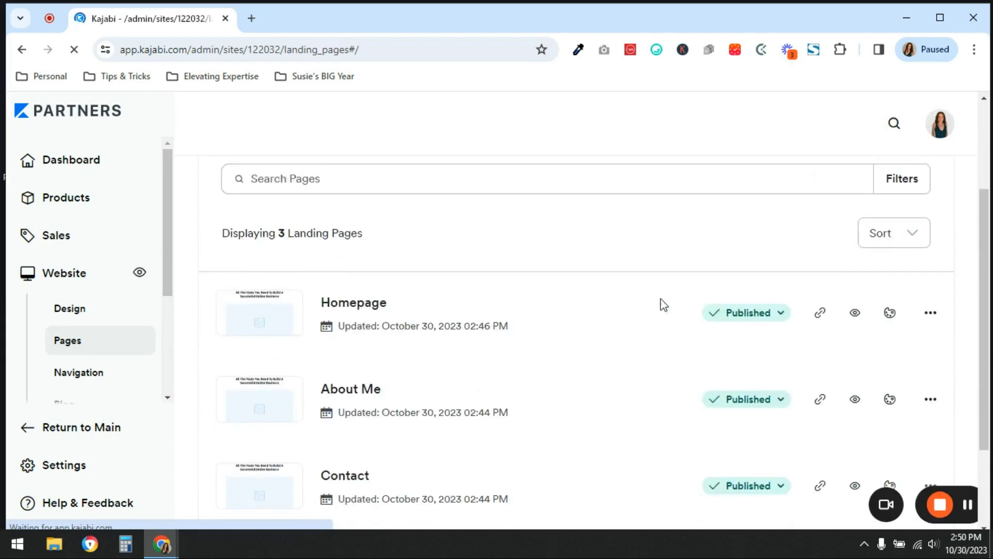
scroll(564, 348, down, 1)
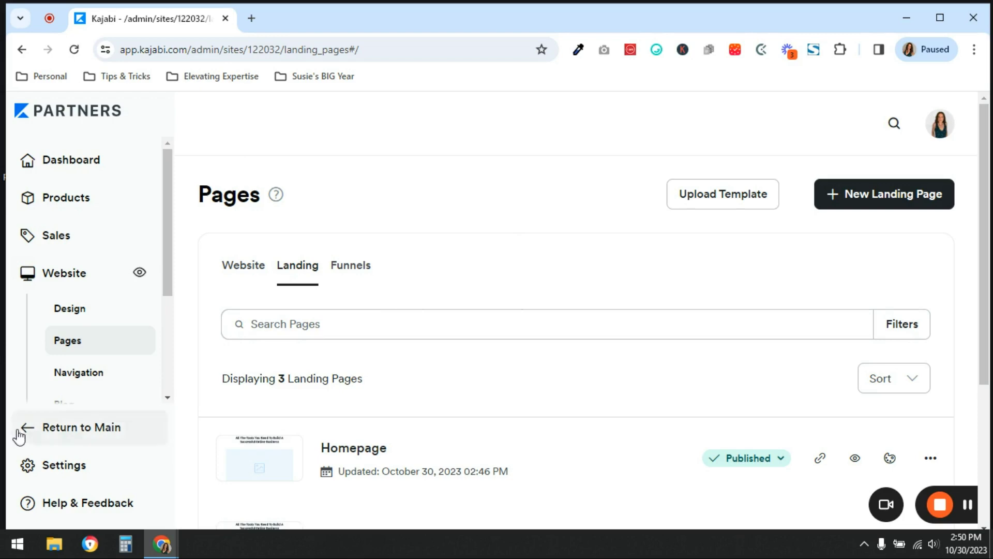
scroll(88, 281, down, 3)
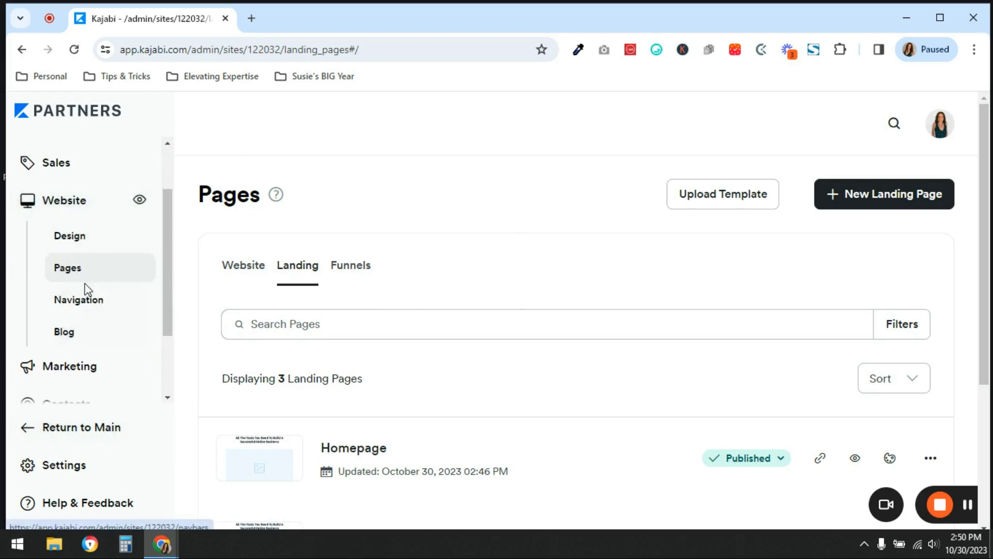
right_click(97, 303)
Open Navigation in a new tab, then scroll the 13 website pages to the Home row.
click(135, 318)
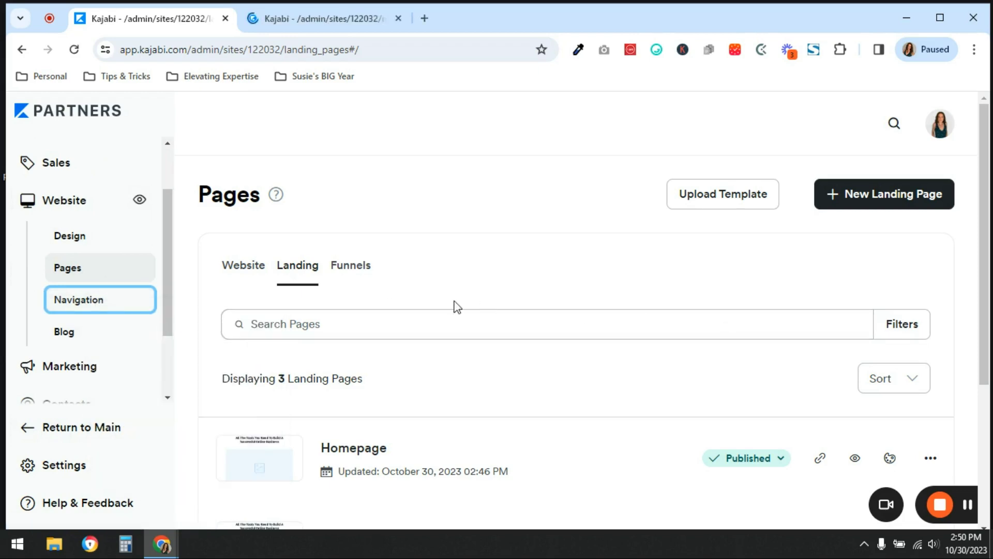
click(256, 267)
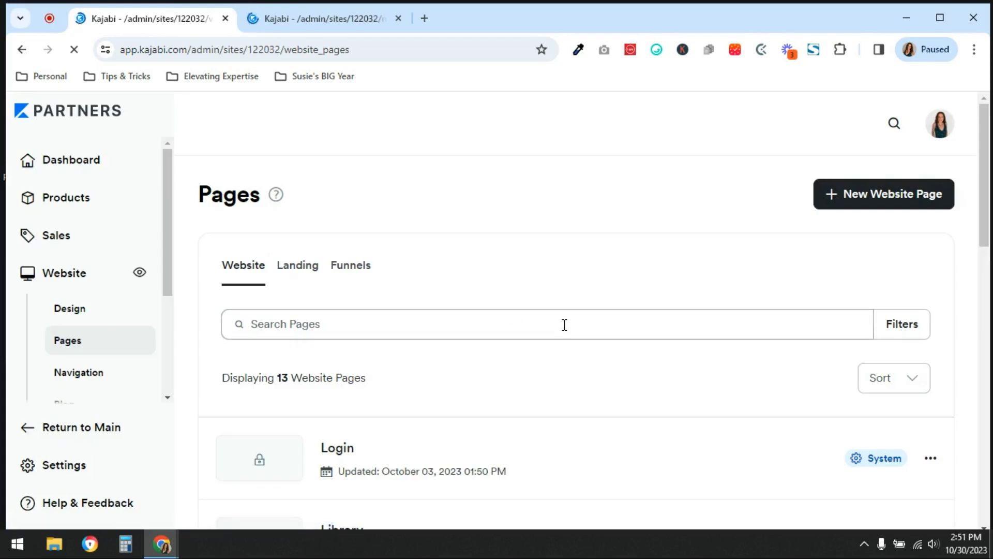
scroll(564, 324, down, 4)
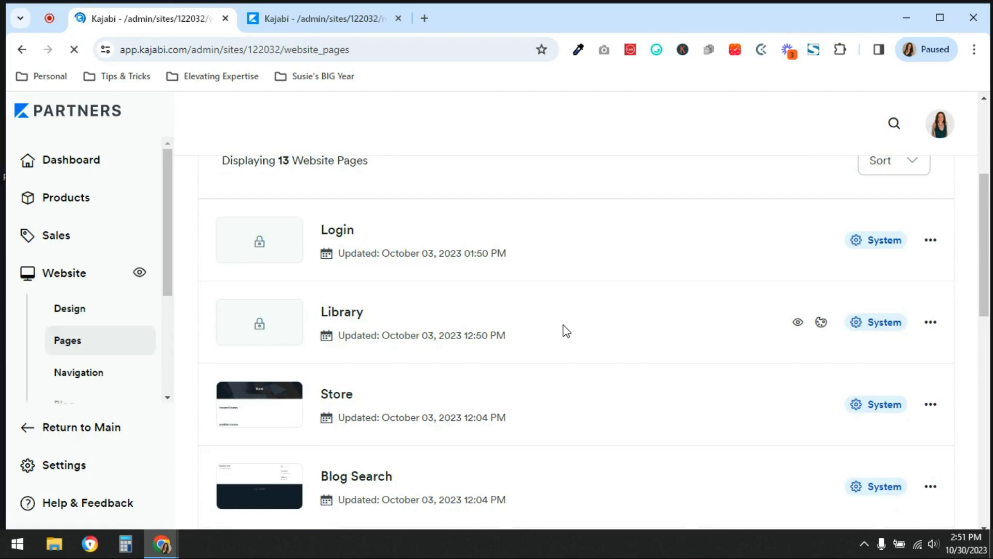
scroll(566, 331, down, 1)
scroll(565, 324, up, 1)
scroll(564, 323, down, 7)
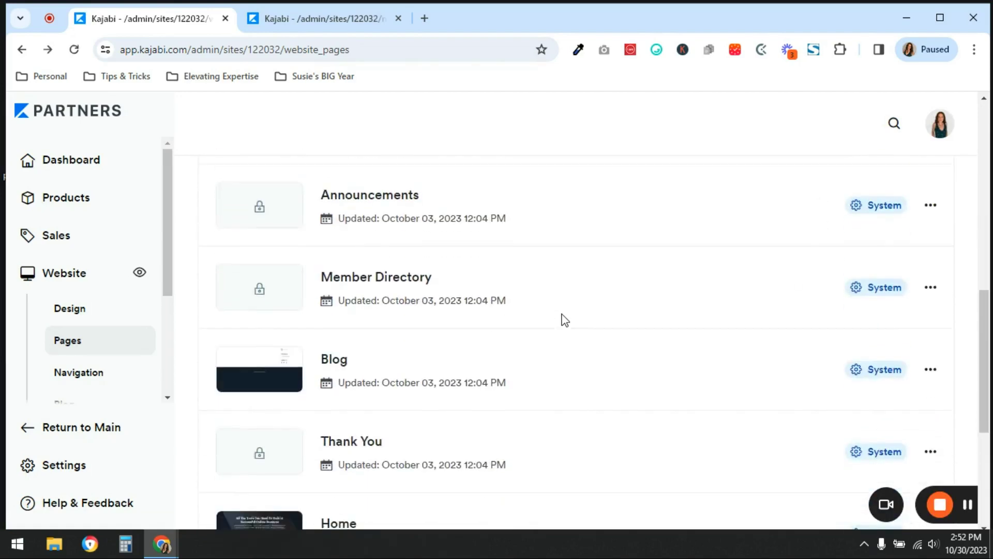
scroll(564, 320, down, 5)
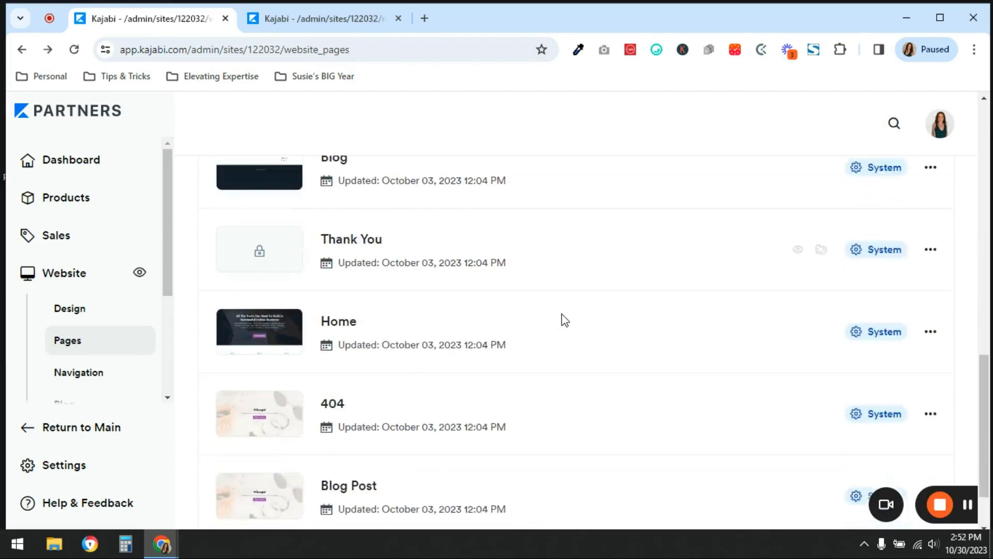
Open the system Home page in the theme editor and scroll through its preview.
click(822, 256)
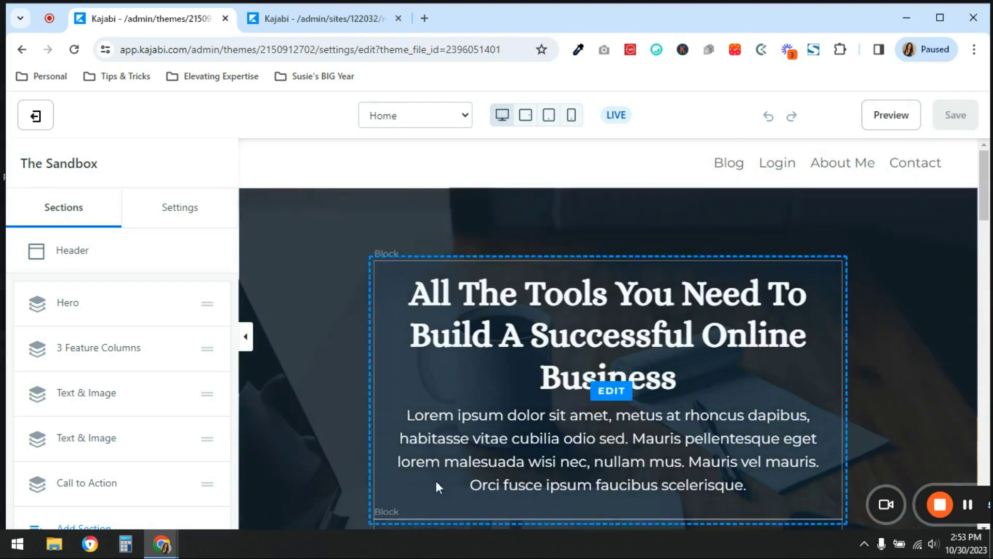
scroll(279, 441, down, 1)
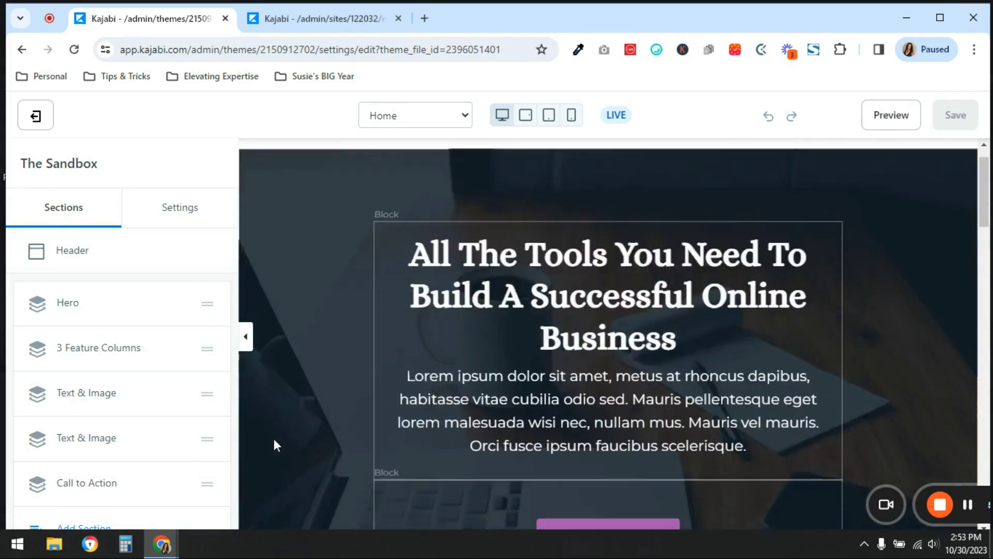
scroll(275, 439, down, 10)
scroll(776, 403, down, 5)
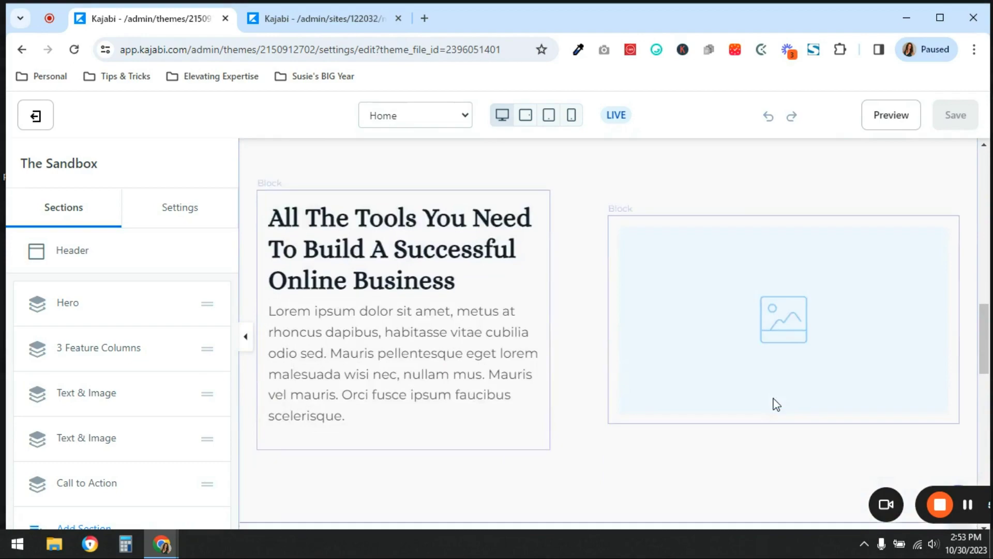
scroll(774, 400, down, 15)
scroll(755, 398, up, 6)
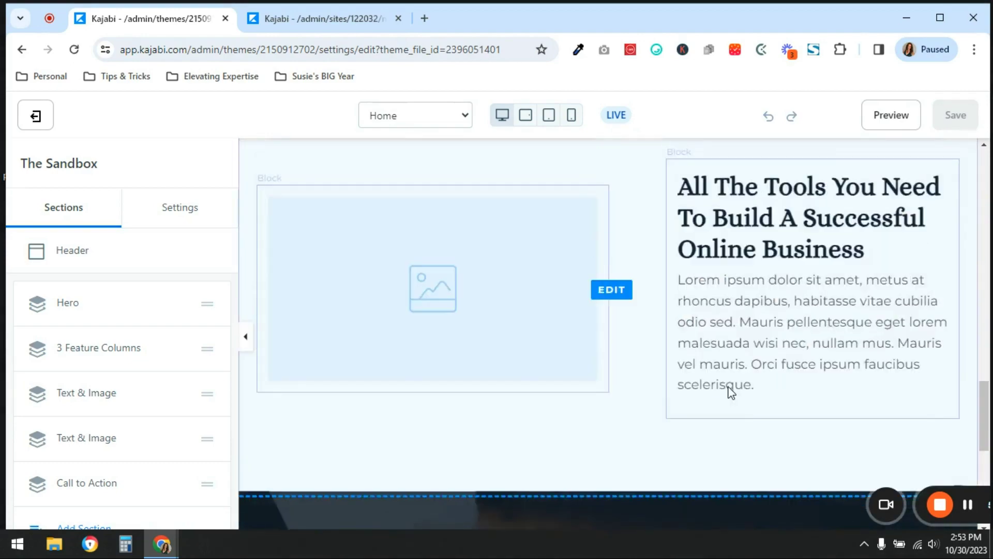
scroll(730, 391, up, 20)
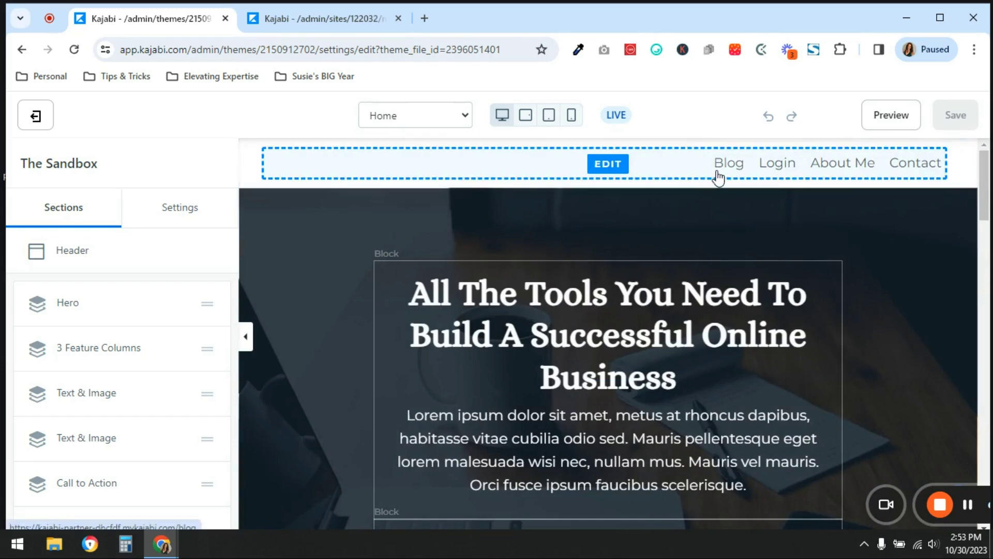
Open the live site preview in its own tab placed beside the editor.
right_click(865, 123)
key(Escape)
key(Return)
drag(471, 20, 309, 13)
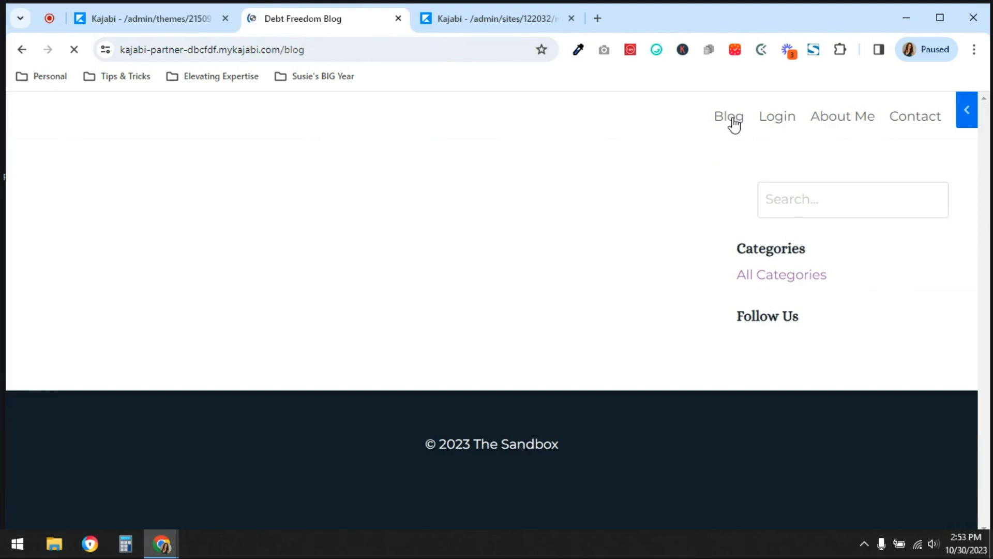
Check the preview header's Login and About Me links, then view the Header Navigation items.
click(777, 117)
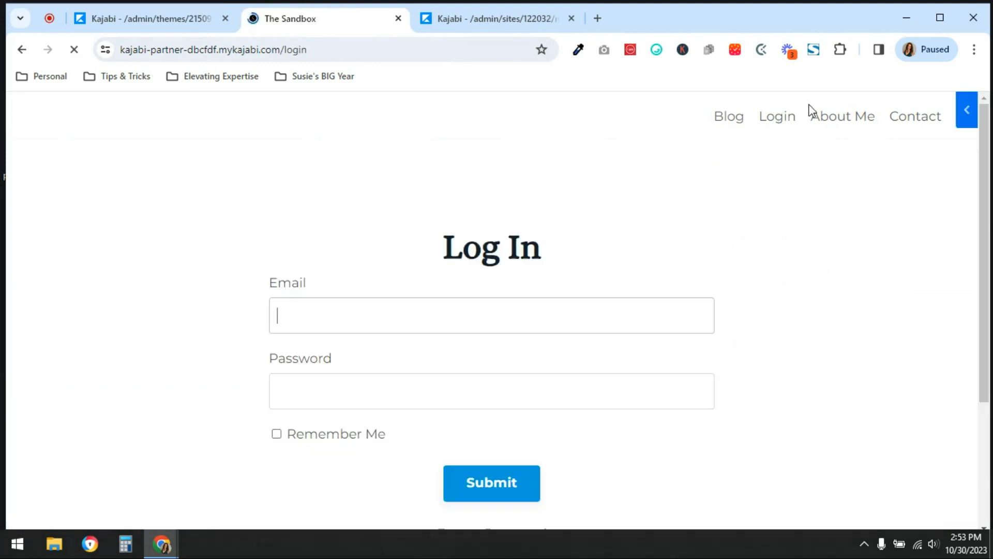
click(860, 118)
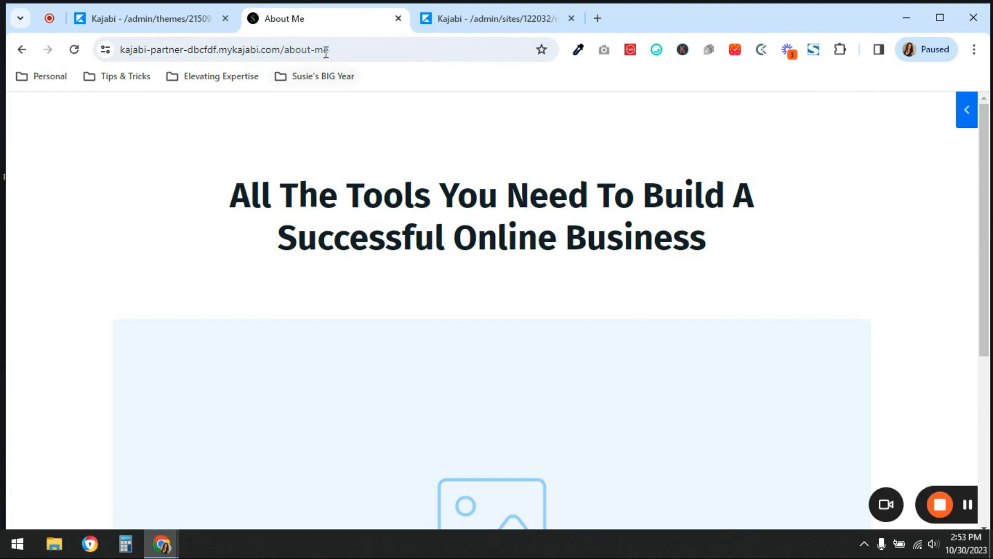
click(524, 19)
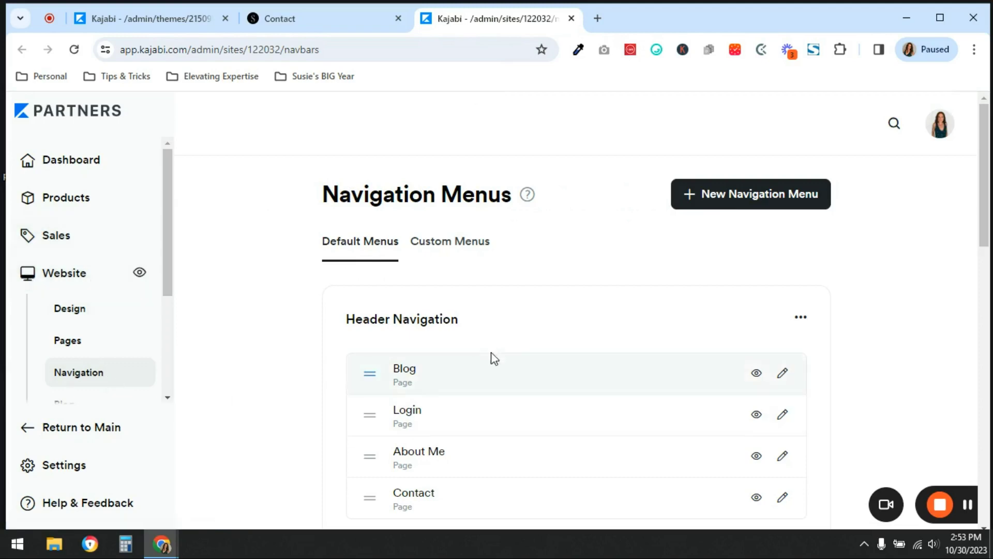
Scroll to Header Navigation and start adding a new item to it.
scroll(494, 357, down, 2)
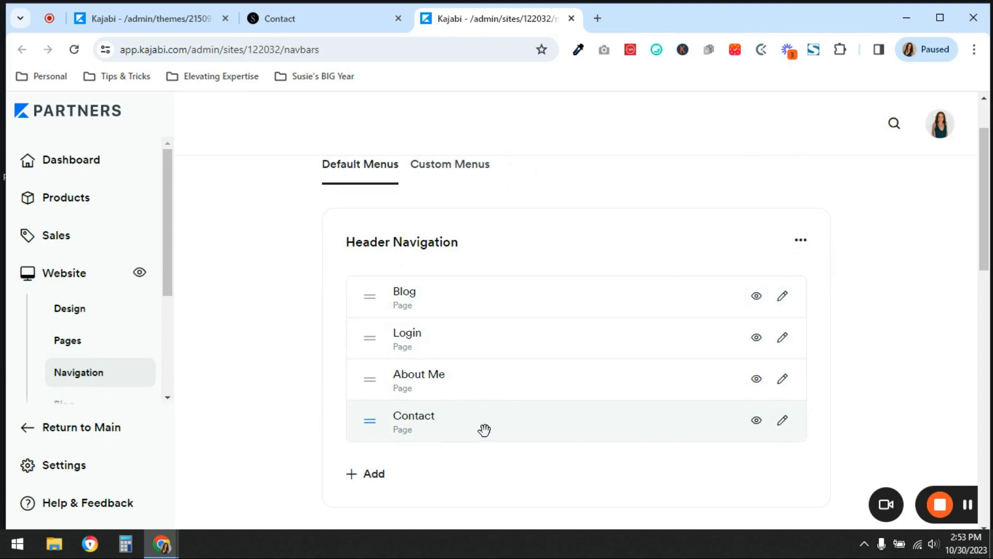
scroll(485, 432, down, 1)
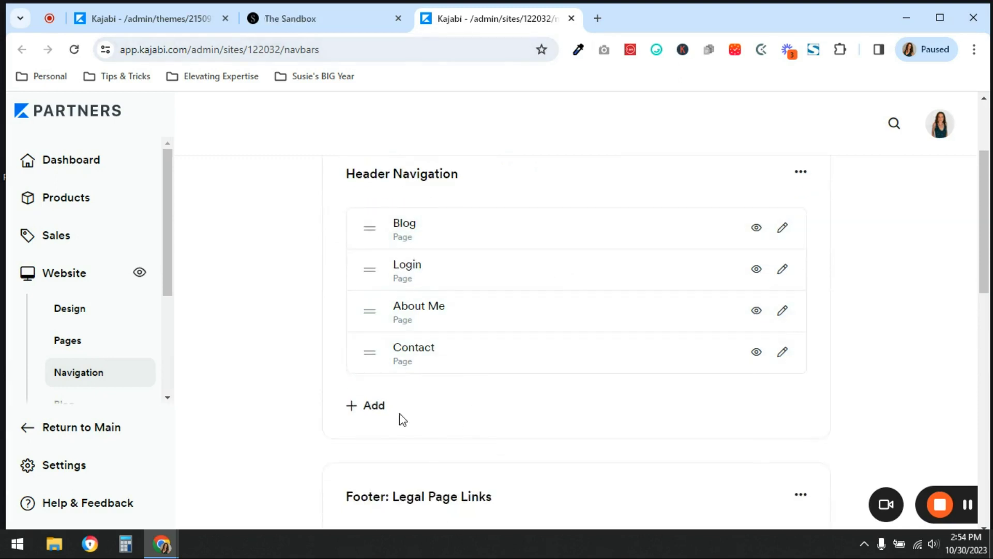
click(364, 409)
Add the Library page as a fifth Header Navigation item and save it.
scroll(483, 392, down, 1)
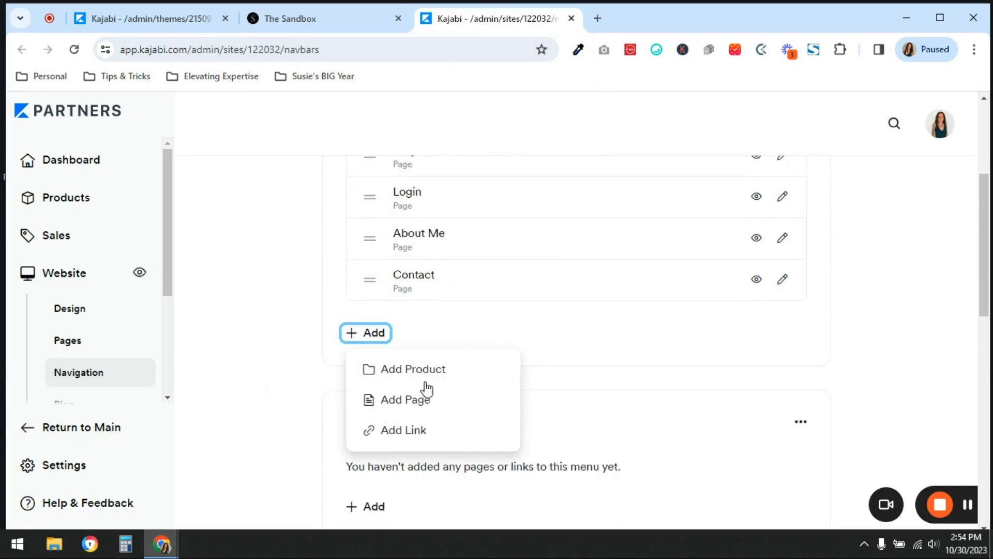
click(420, 401)
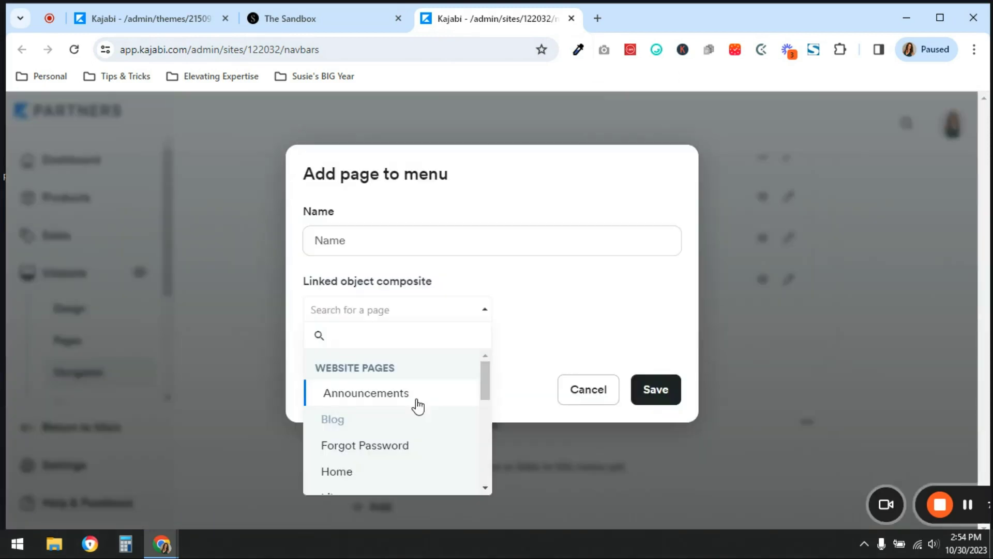
scroll(439, 421, down, 1)
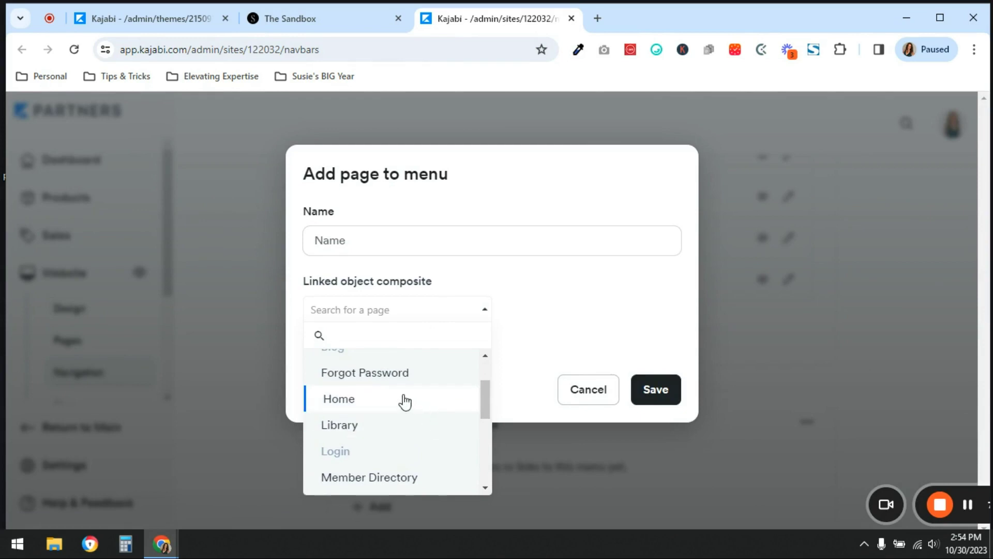
click(392, 432)
click(670, 392)
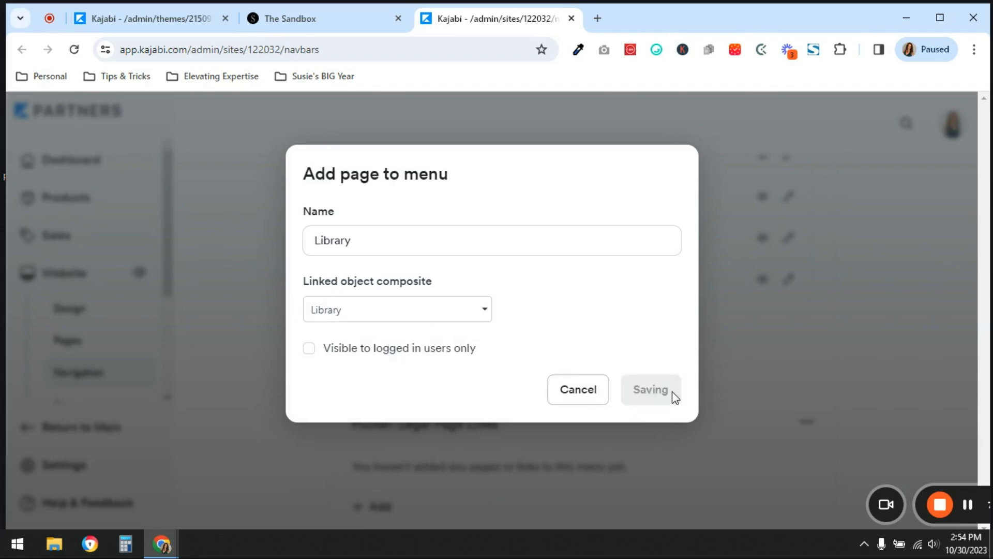
Reload the live site to confirm Library now appears in its header.
click(308, 17)
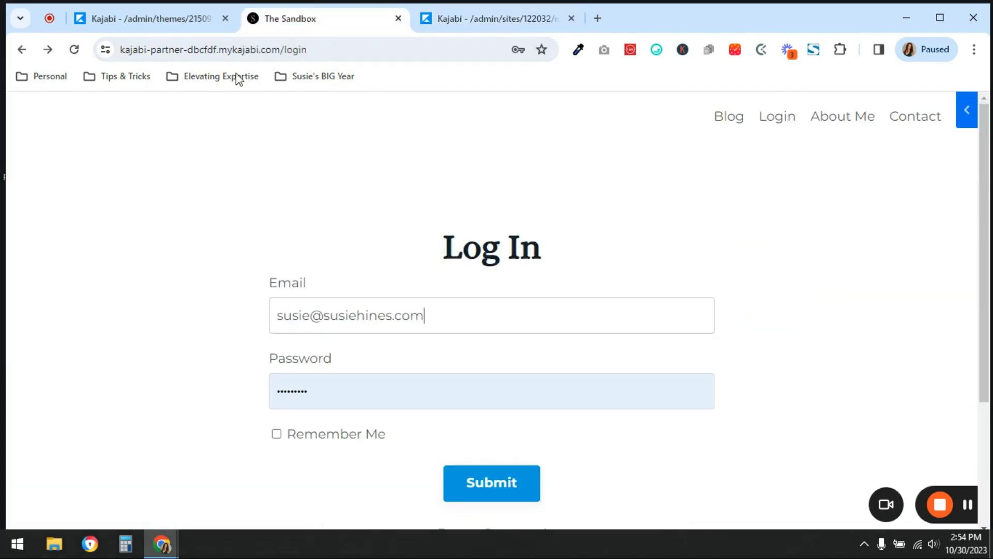
click(74, 49)
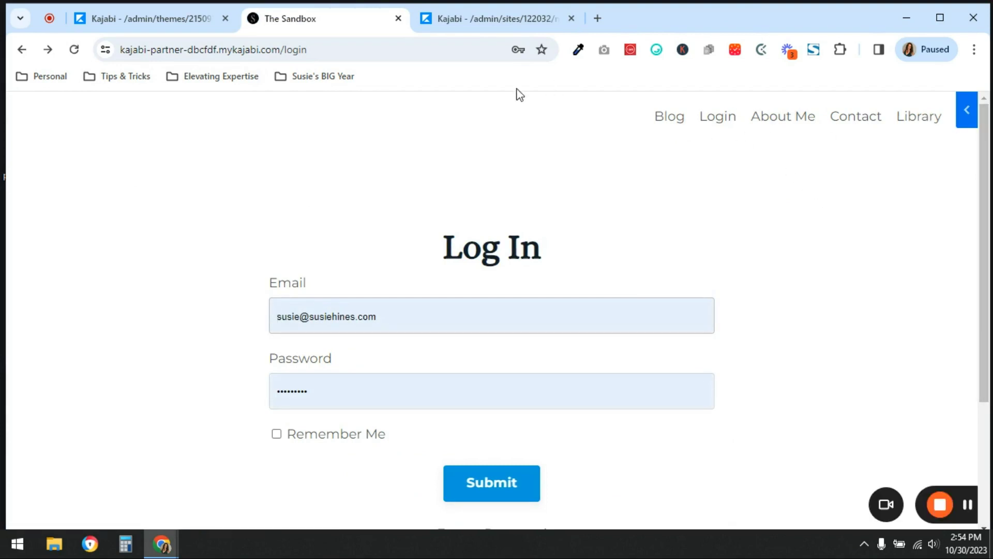
click(159, 18)
Delete the Library item from the Header Navigation menu.
click(33, 115)
click(457, 24)
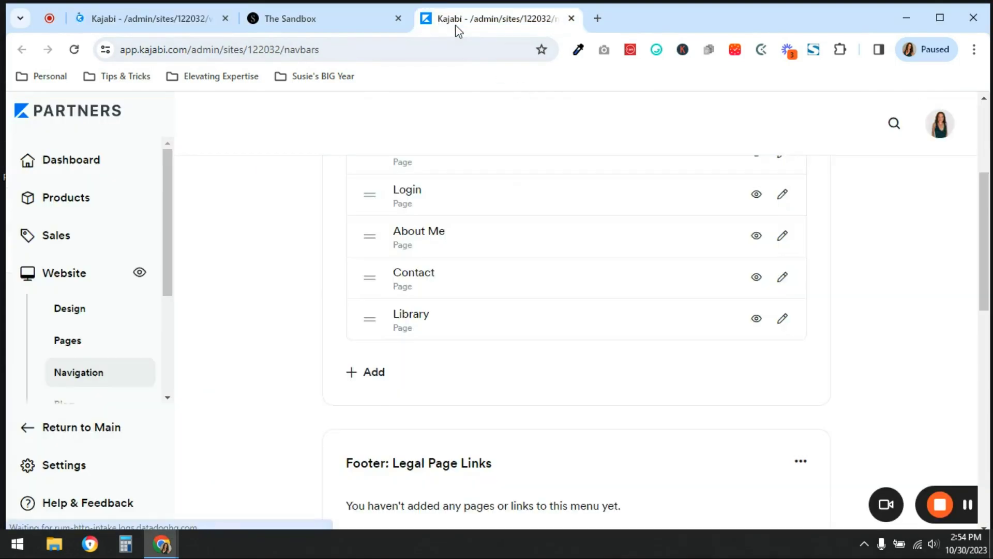
click(782, 319)
click(334, 390)
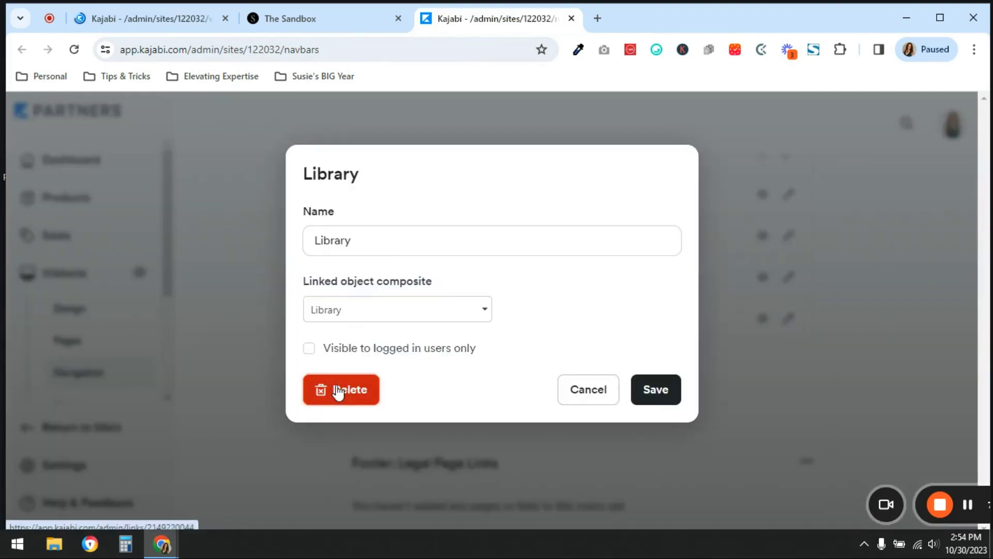
click(566, 156)
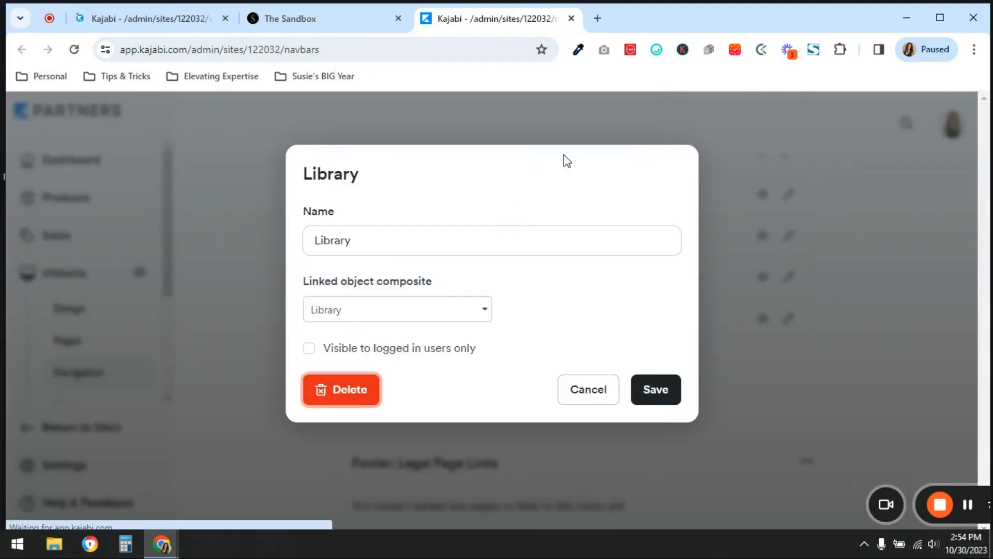
Reload the live site to verify the header shows only Blog, Login, About Me and Contact.
scroll(629, 288, up, 3)
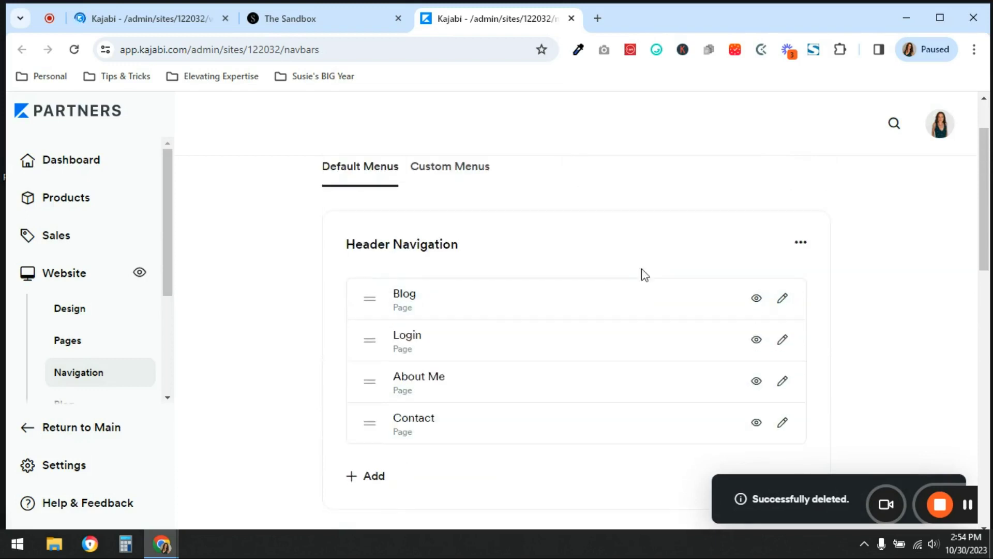
click(303, 18)
click(79, 51)
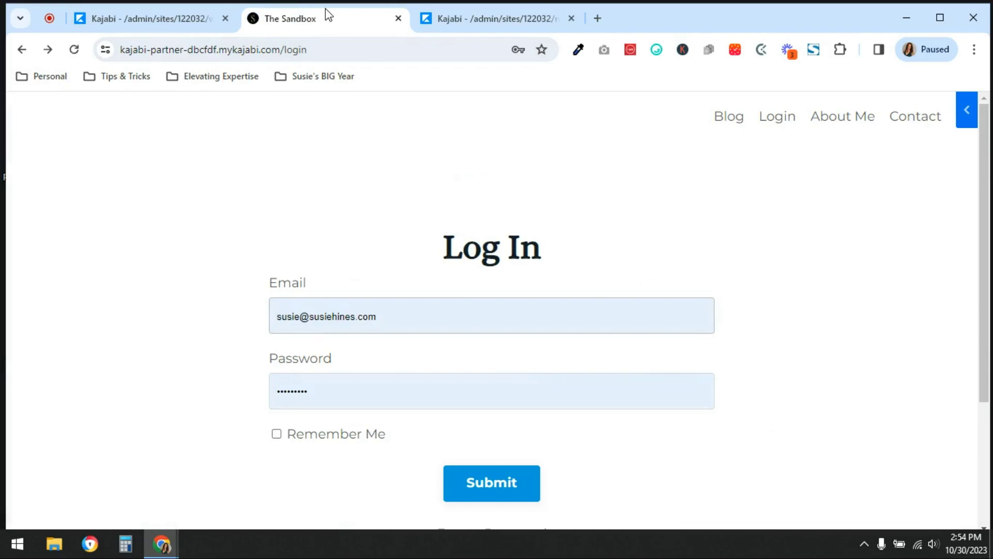
key(ctrl+shift+Tab)
Scroll through the 13 website pages, including the system Login and Library pages.
scroll(625, 333, down, 10)
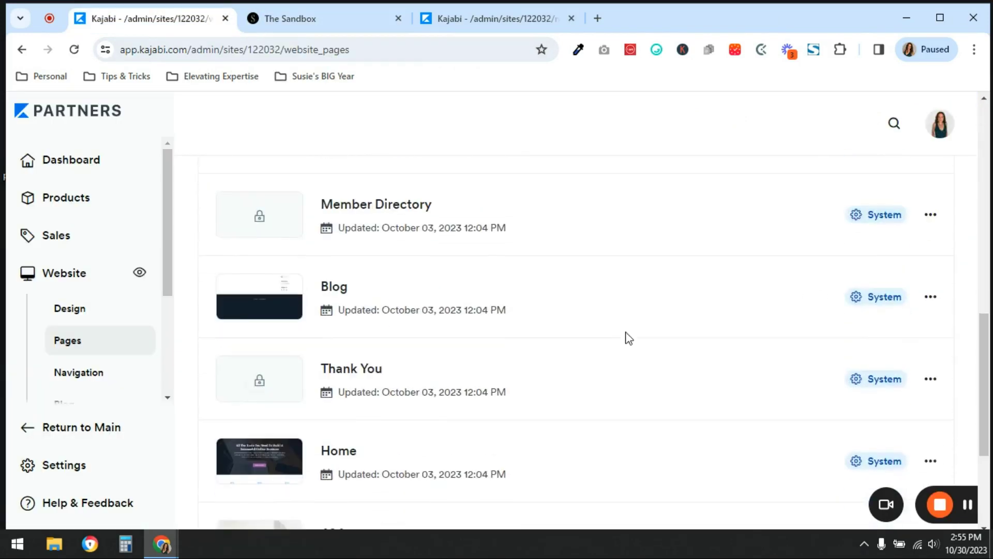
scroll(398, 483, down, 4)
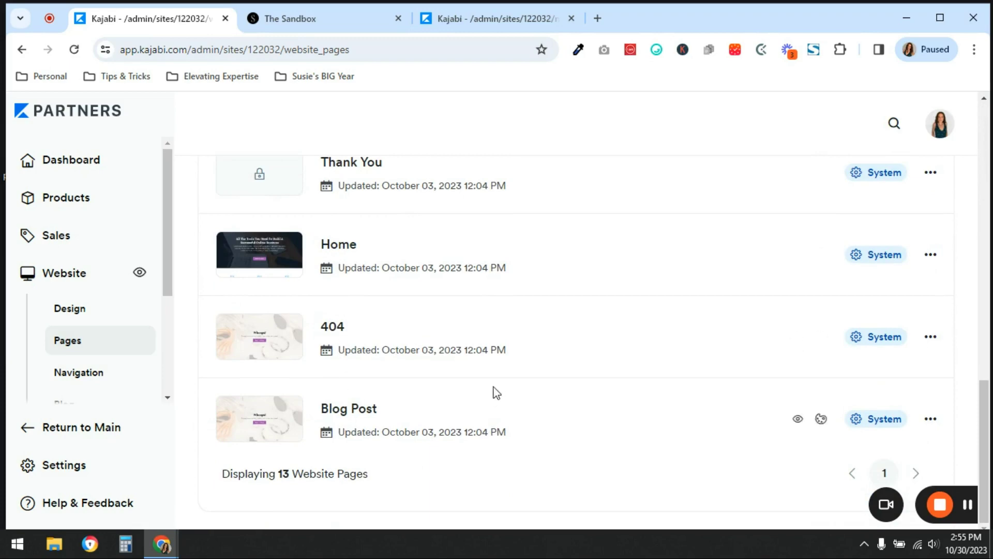
scroll(548, 366, up, 3)
scroll(658, 408, up, 10)
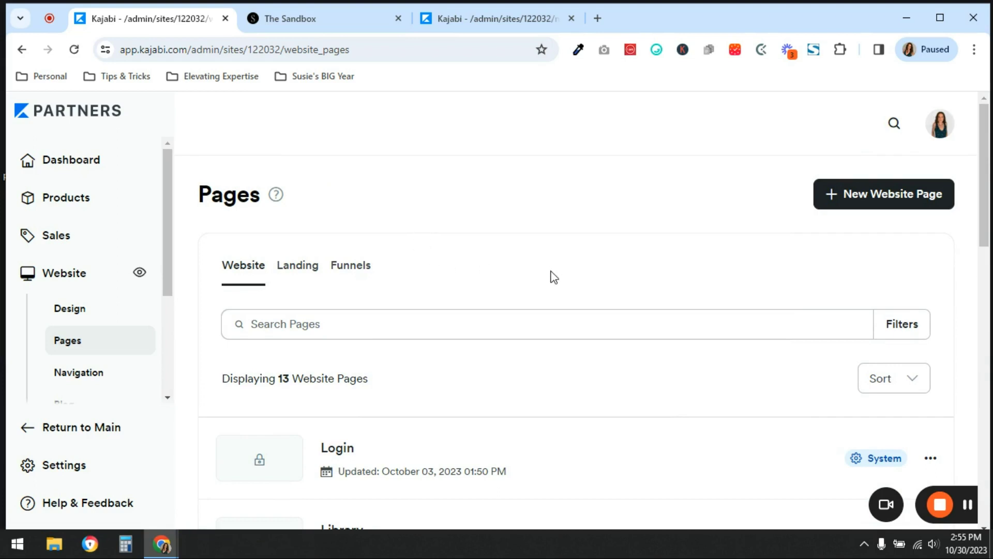
scroll(554, 278, down, 1)
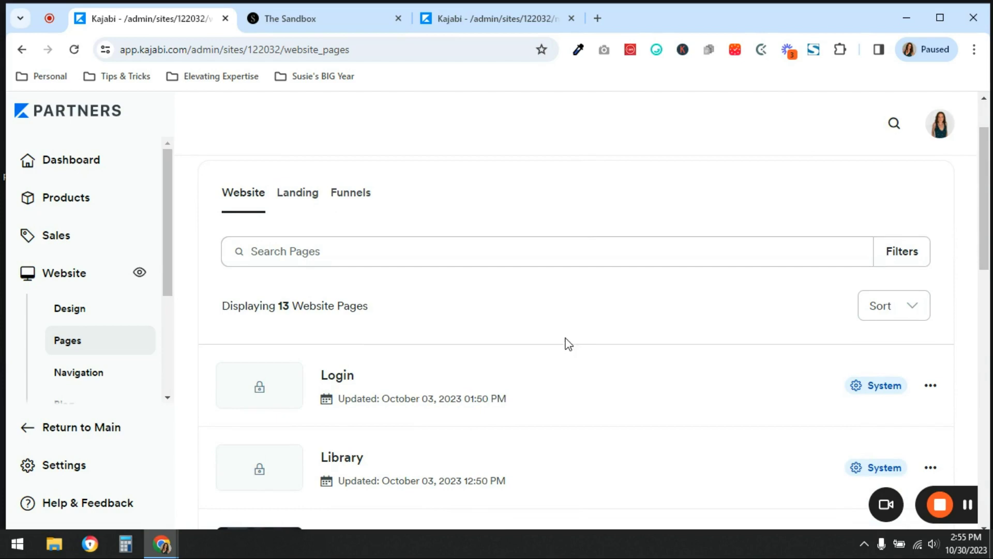
click(288, 7)
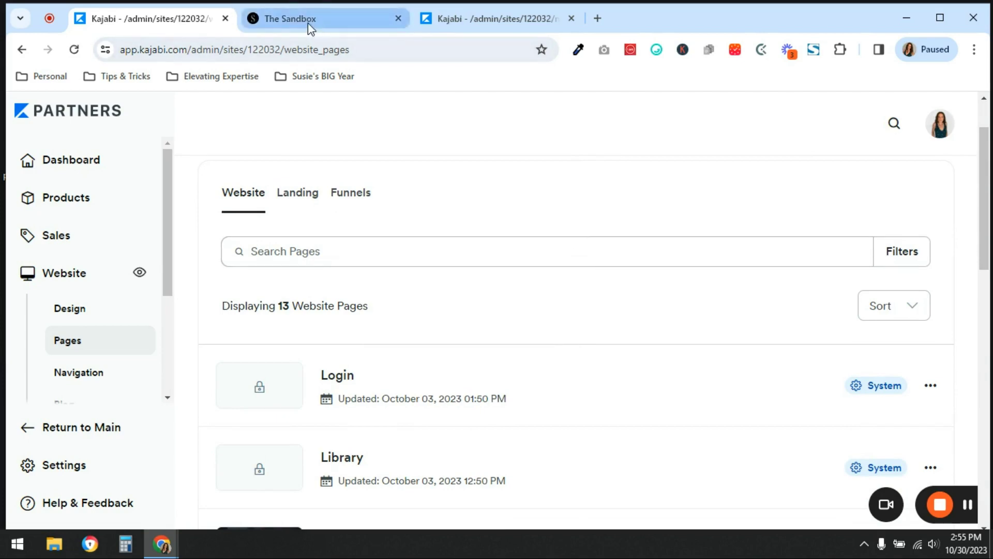
Return The Sandbox tab to the site's home page, move it to the first tab position, then go back to the pages list.
click(22, 50)
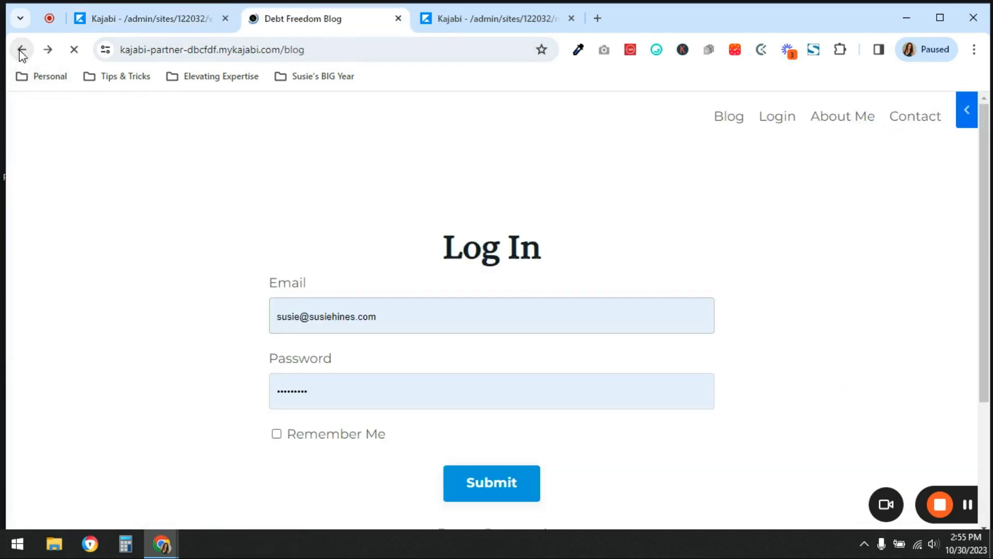
click(21, 50)
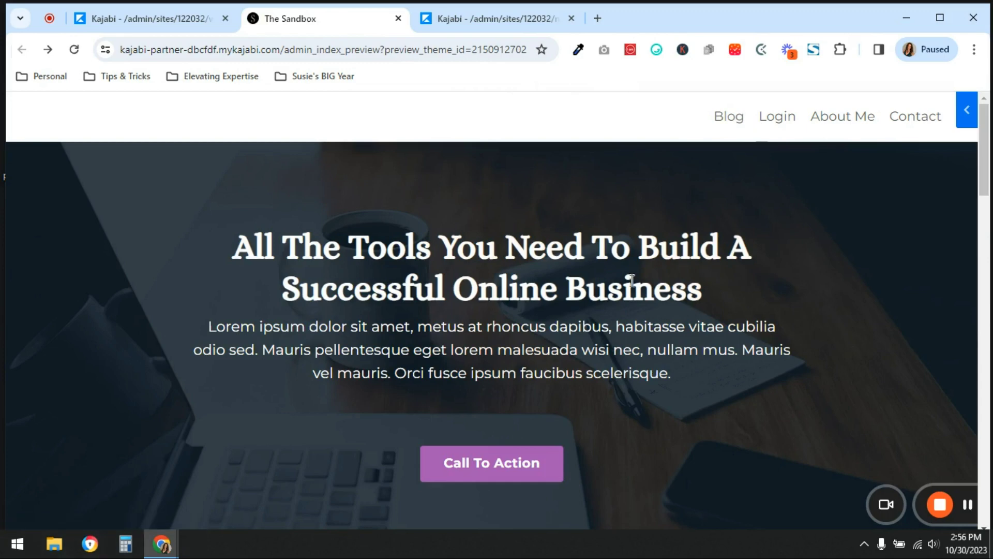
drag(331, 31, 121, 26)
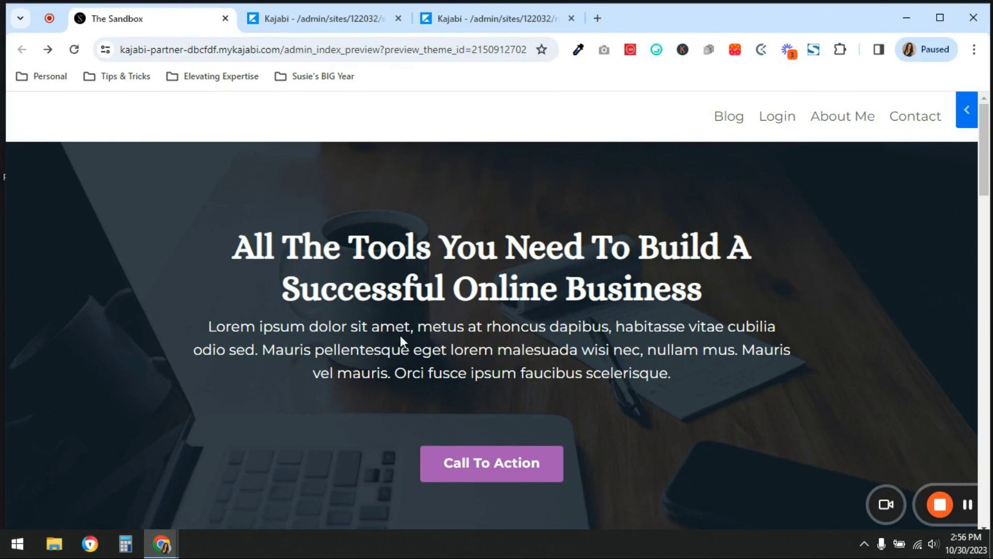
click(292, 15)
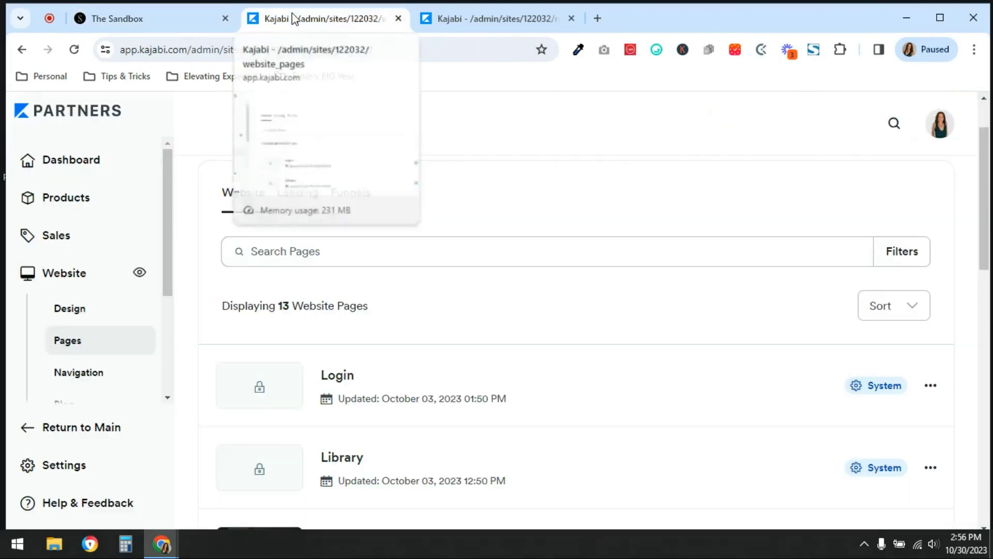
Open the Homepage page from the Landing pages list in the page editor.
click(296, 198)
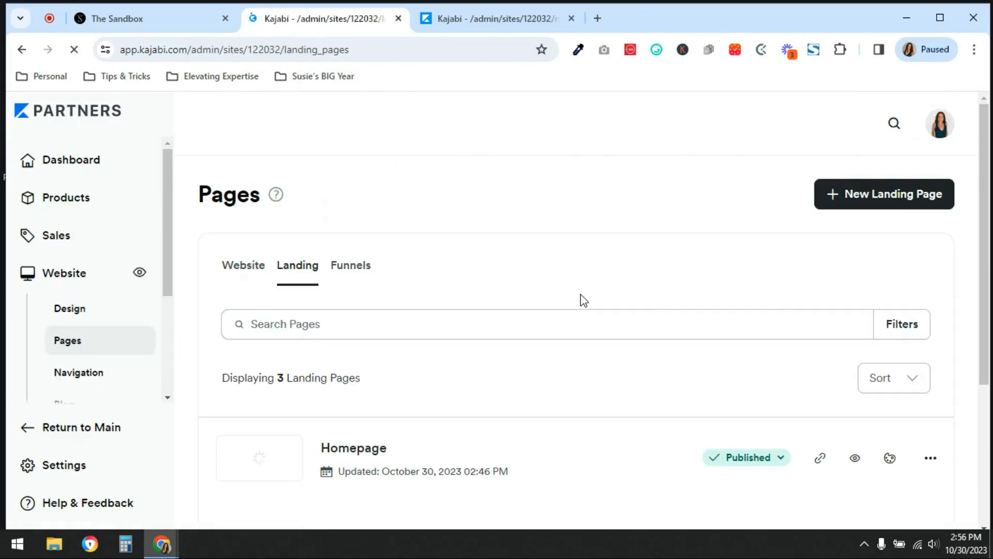
scroll(539, 311, down, 3)
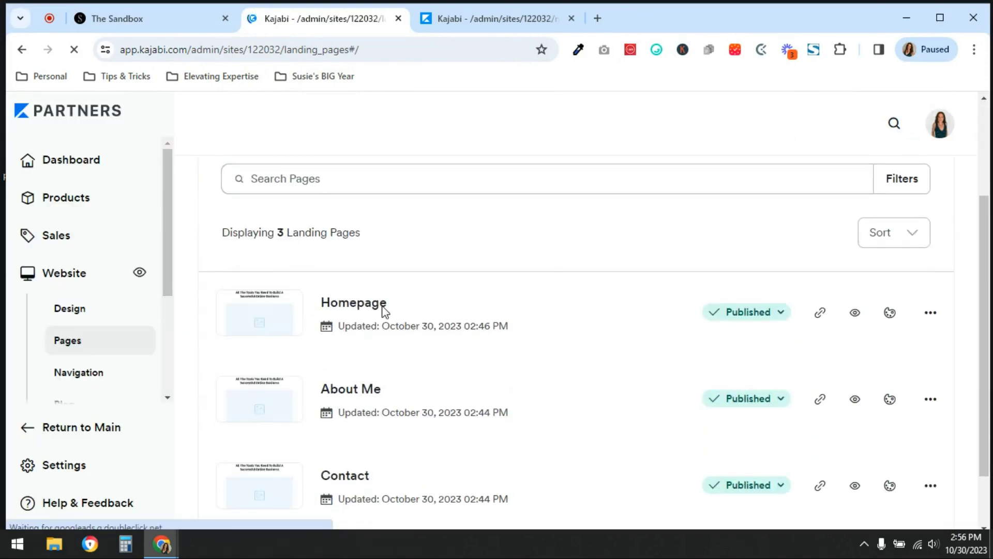
click(351, 305)
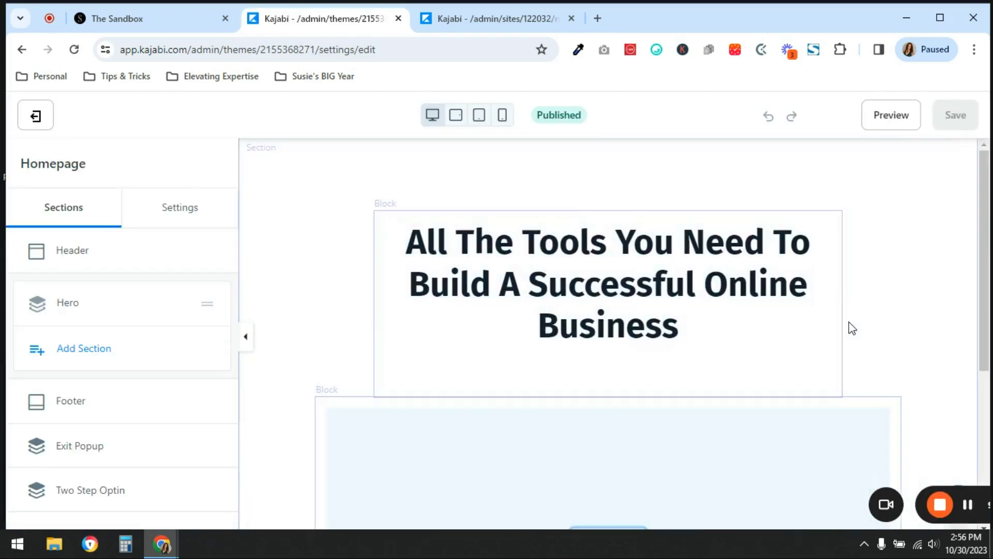
Replace the hero heading with 'The is the homepage for my business website', save, and return to the section list.
click(714, 282)
scroll(204, 486, down, 4)
drag(203, 491, 7, 218)
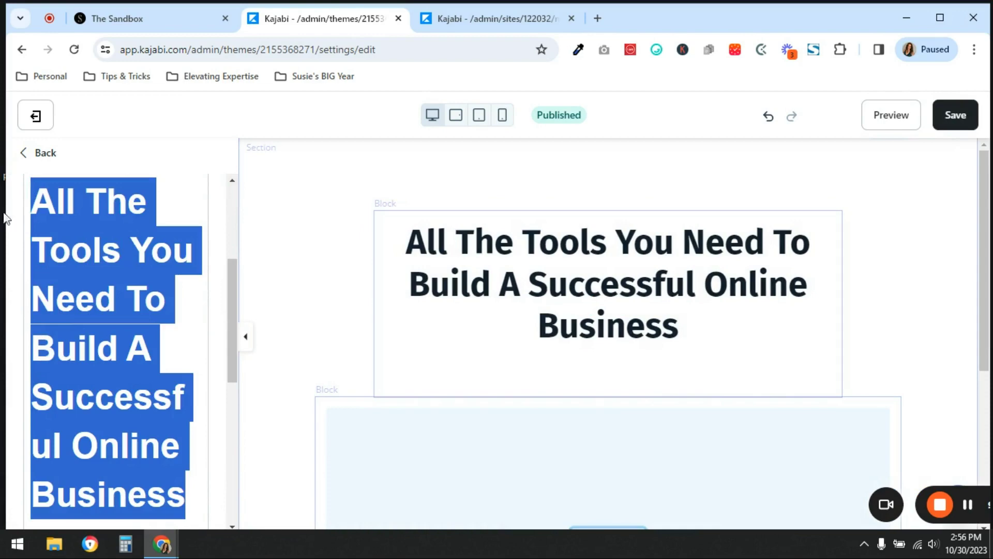
text(The is the homepage for my busines)
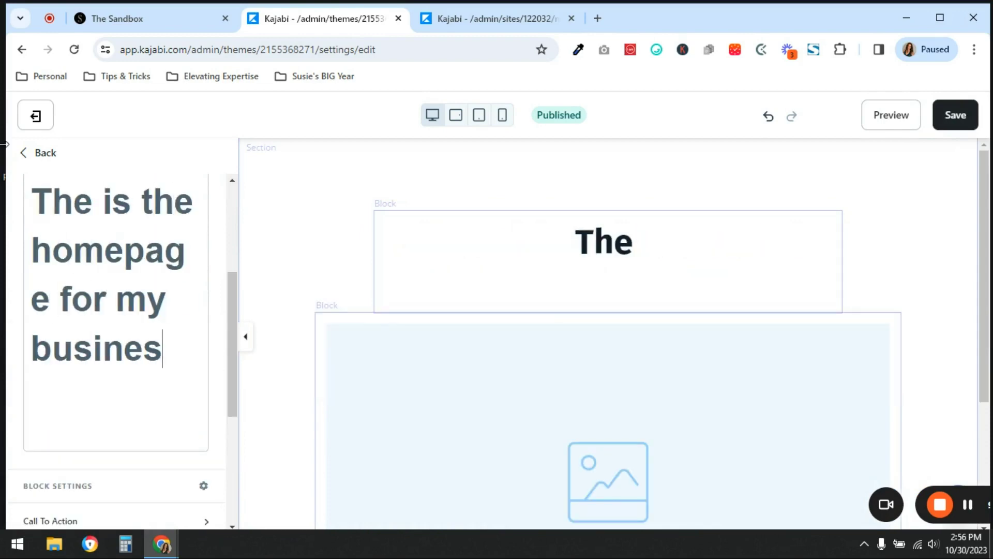
text(s website)
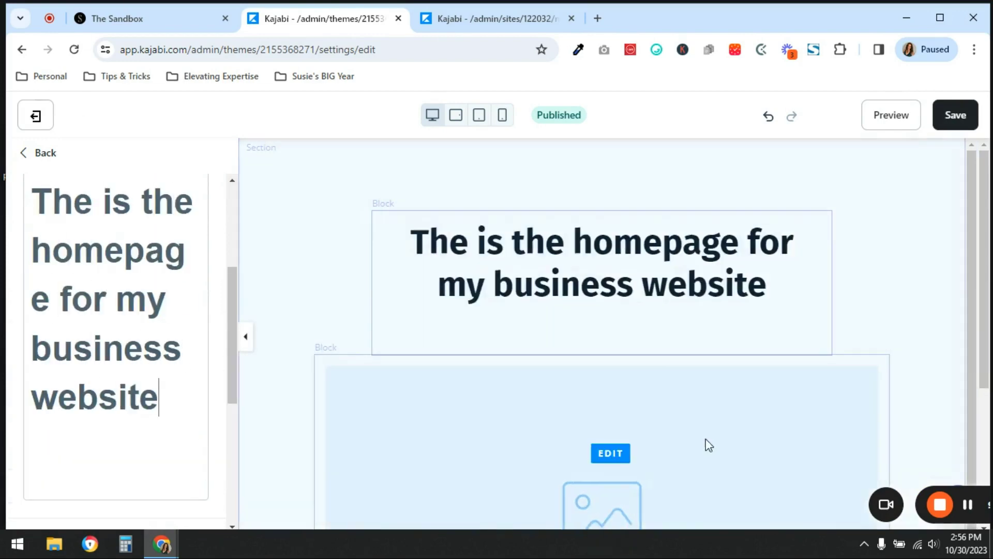
click(949, 130)
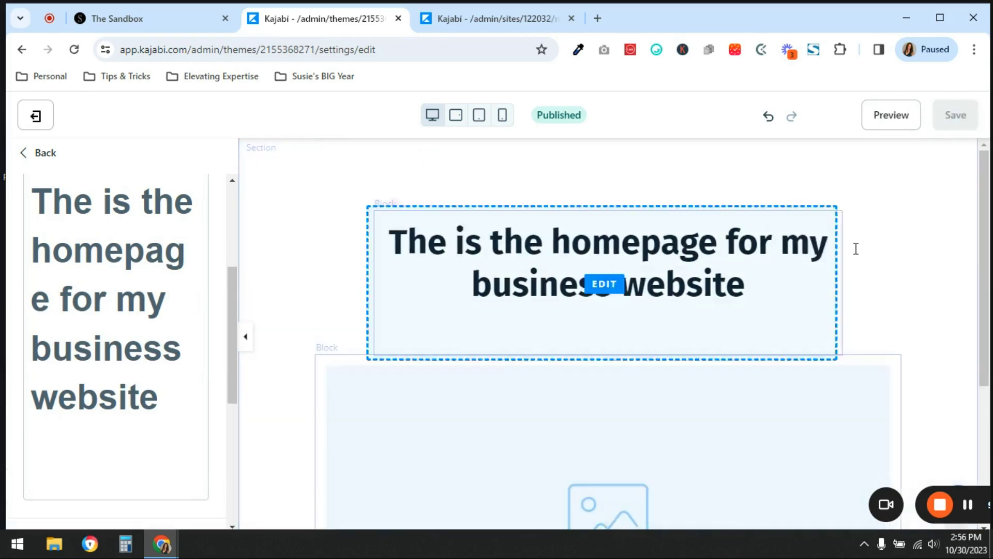
click(45, 155)
click(45, 155)
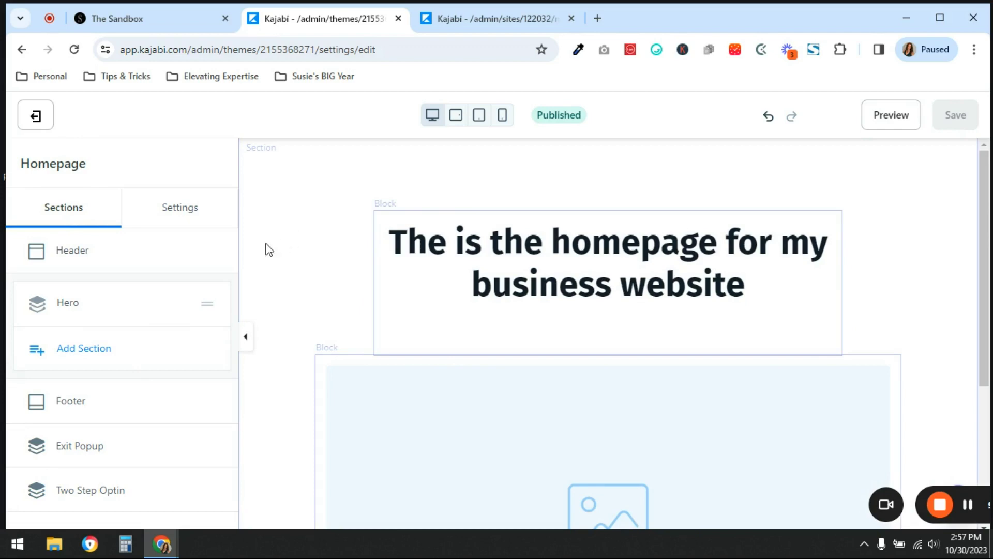
Unhide the Homepage's site header in its desktop layout settings and bring up its menu blocks.
click(65, 253)
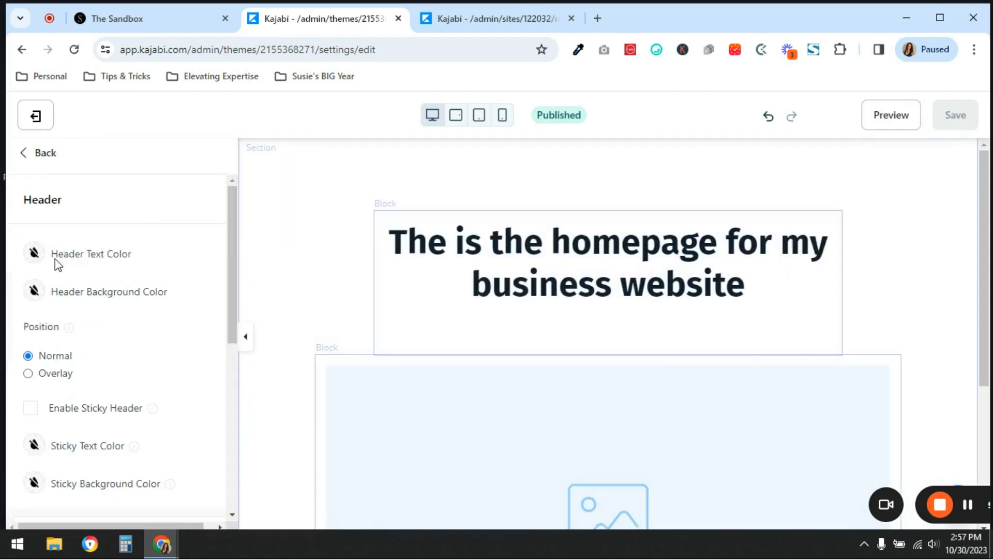
scroll(58, 264, down, 7)
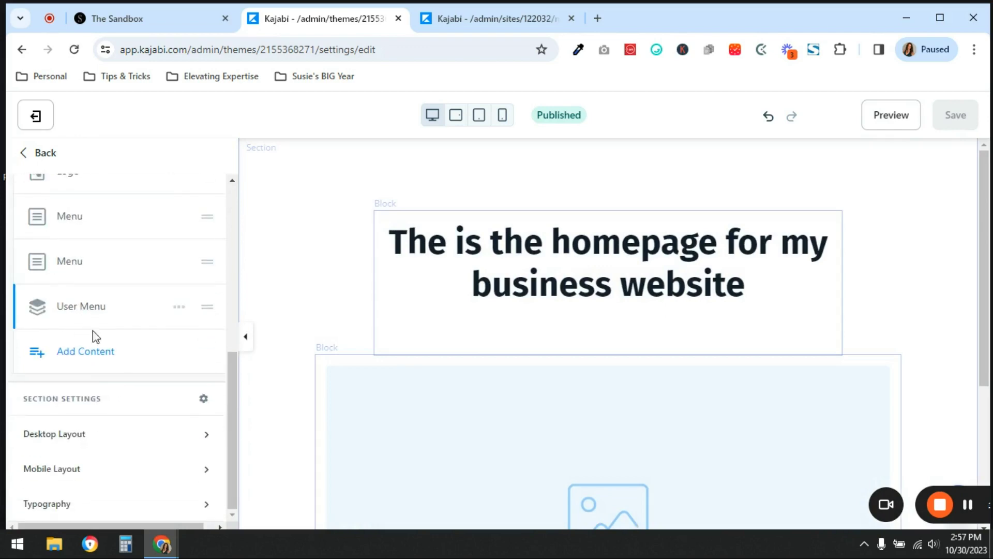
click(135, 440)
scroll(137, 443, down, 2)
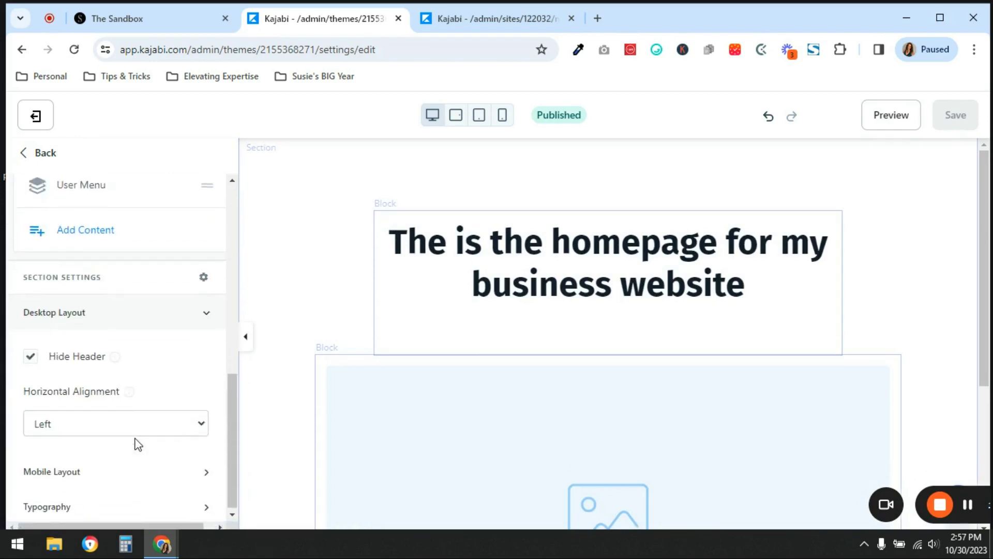
click(33, 356)
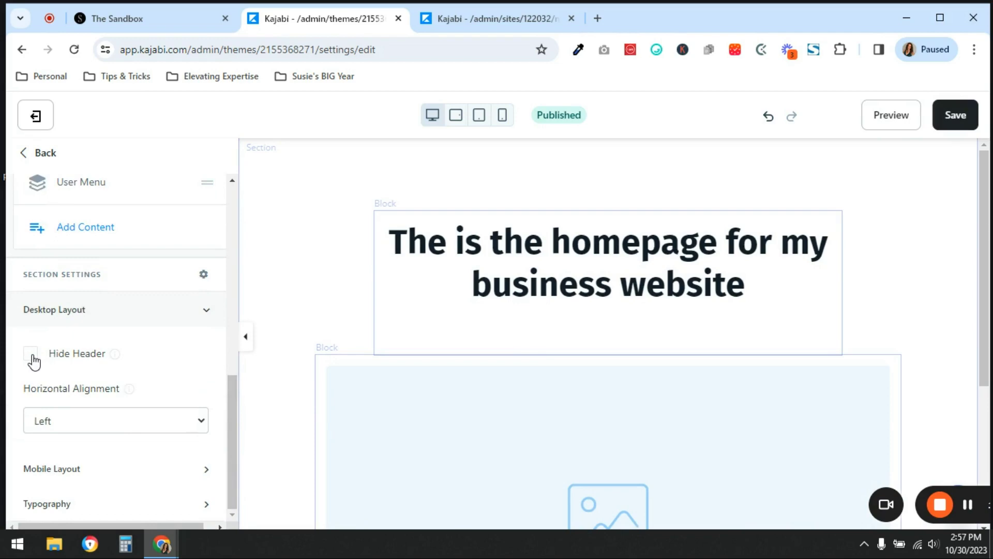
scroll(126, 368, up, 6)
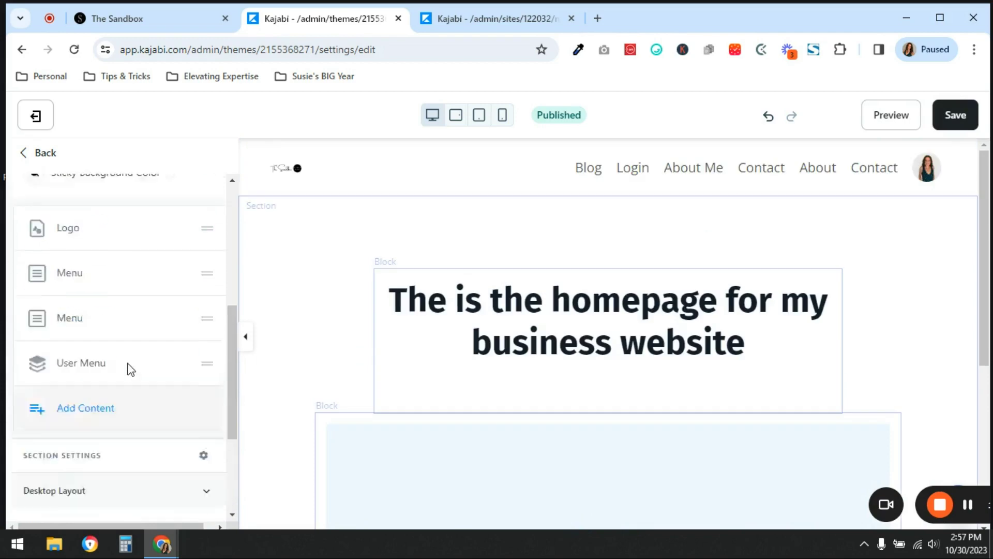
scroll(127, 368, down, 3)
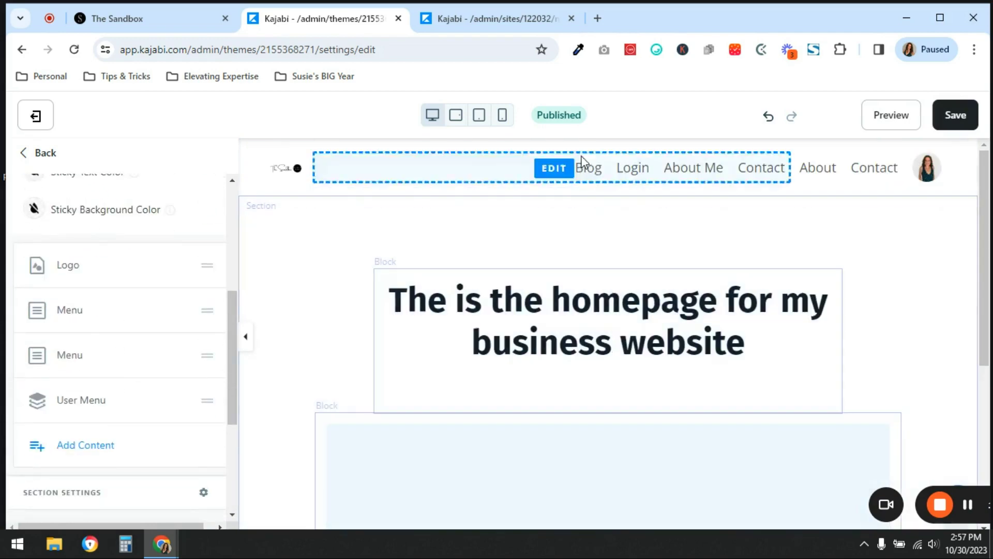
click(32, 303)
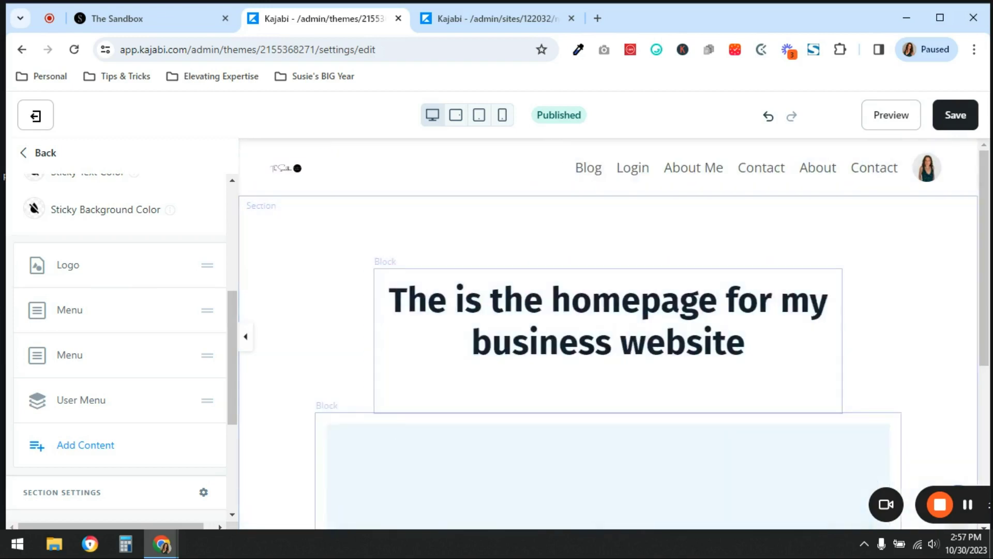
Delete the second Menu block (About & Contact) from the header, save, and preview the Homepage.
click(73, 313)
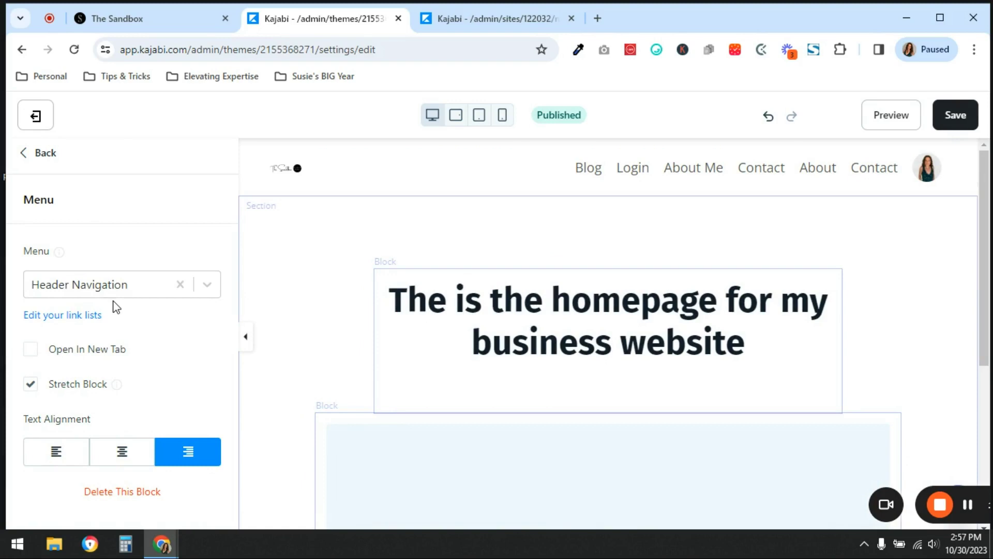
click(42, 155)
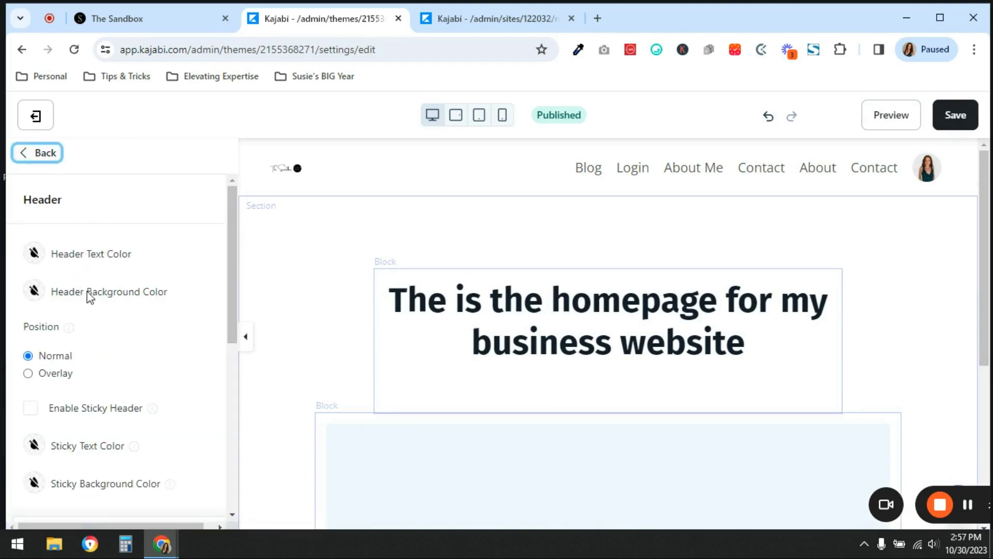
scroll(87, 293, down, 7)
click(69, 266)
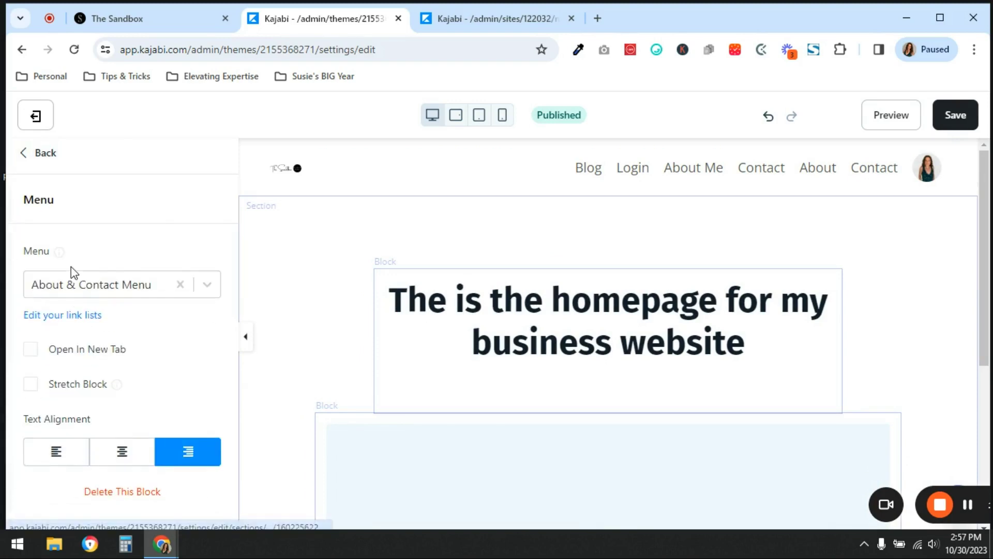
click(139, 492)
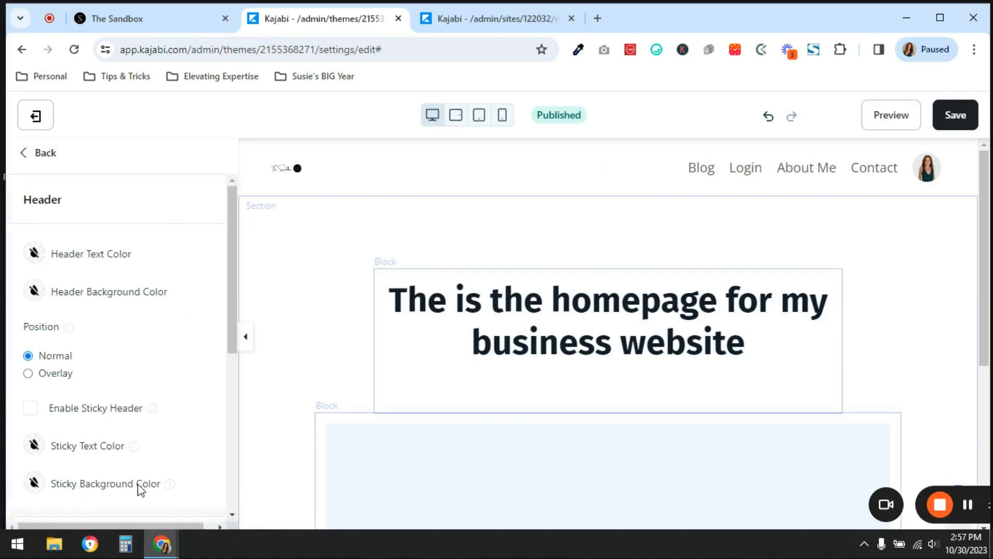
click(956, 118)
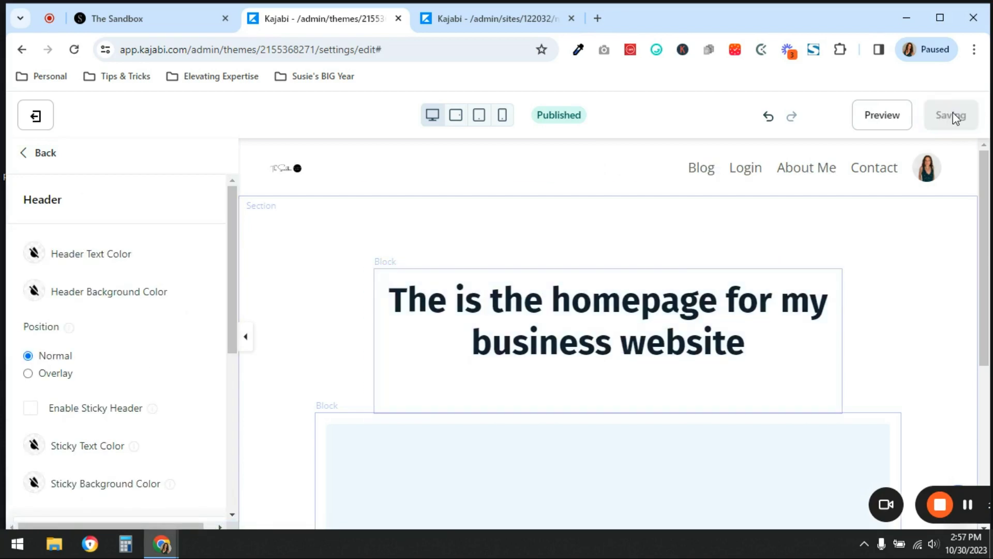
click(913, 124)
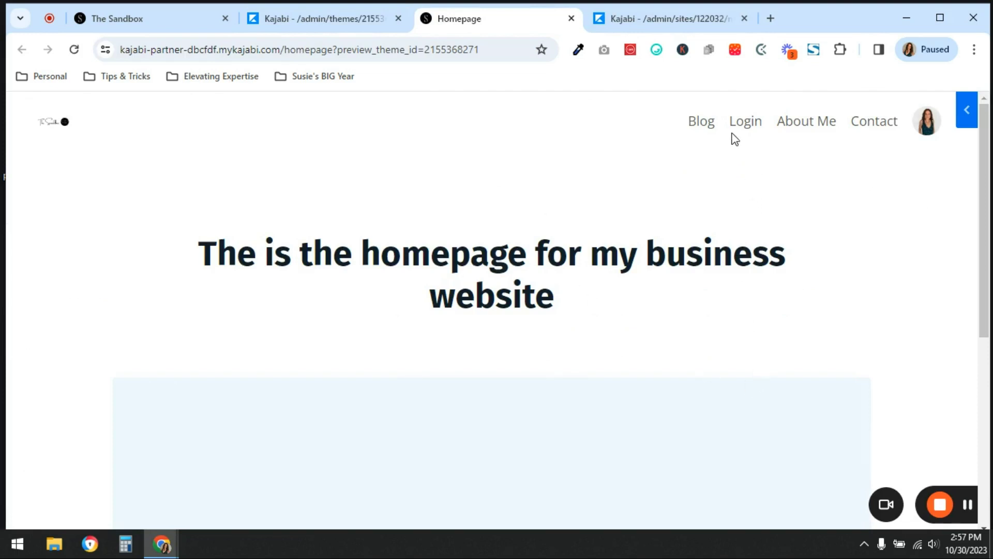
Compare the one-menu Homepage preview with the site's current template homepage.
key(ctrl+shift+Tab)
click(35, 118)
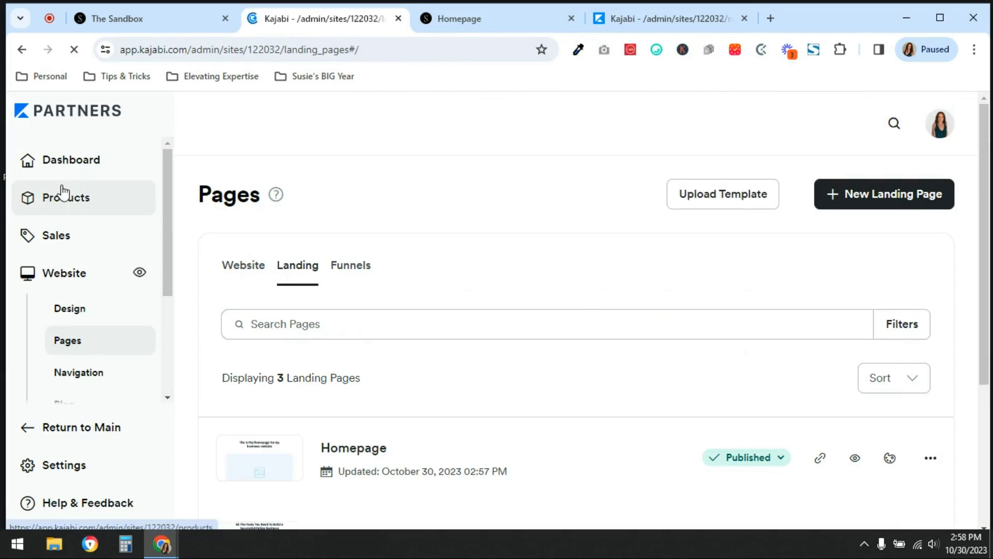
click(136, 18)
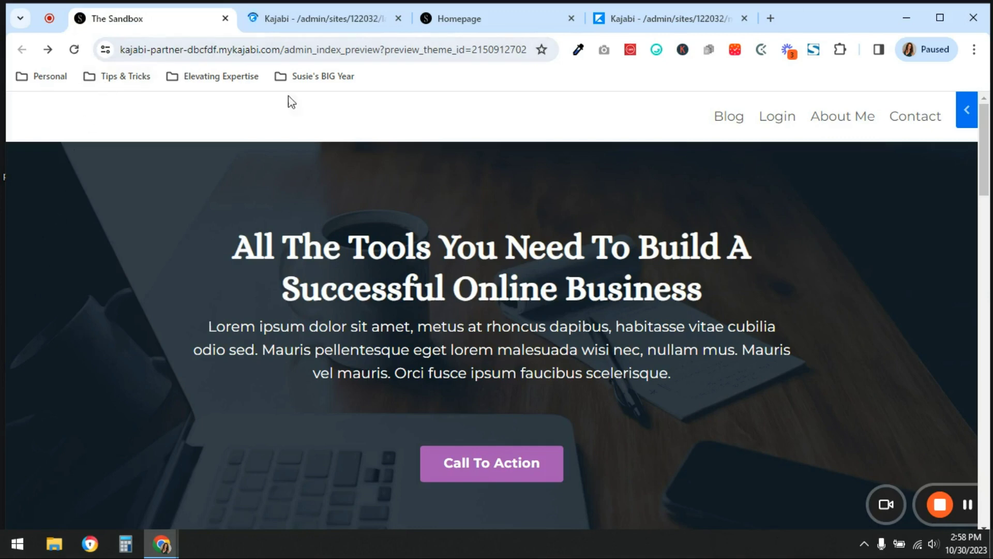
click(485, 21)
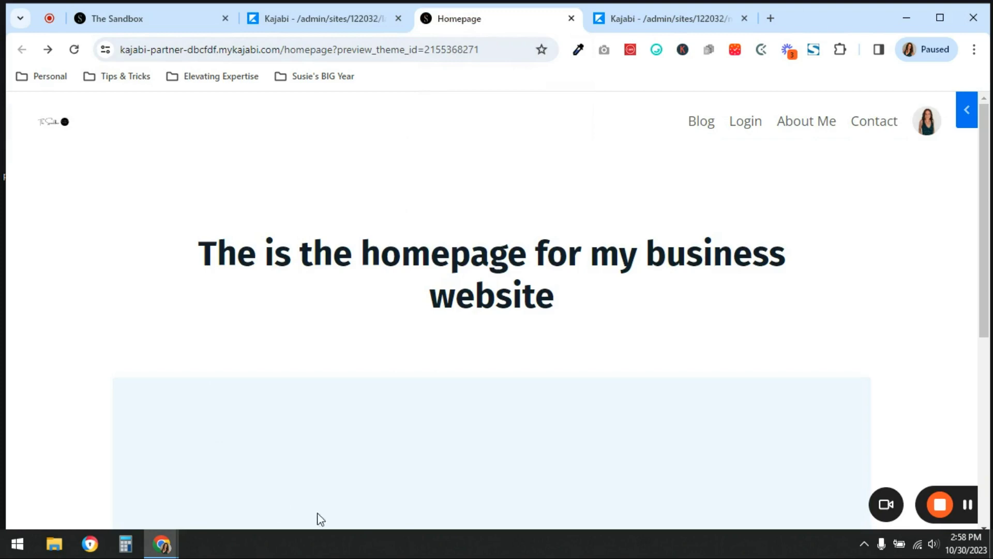
Go from the Kajabi pages list to the site Settings page.
click(318, 18)
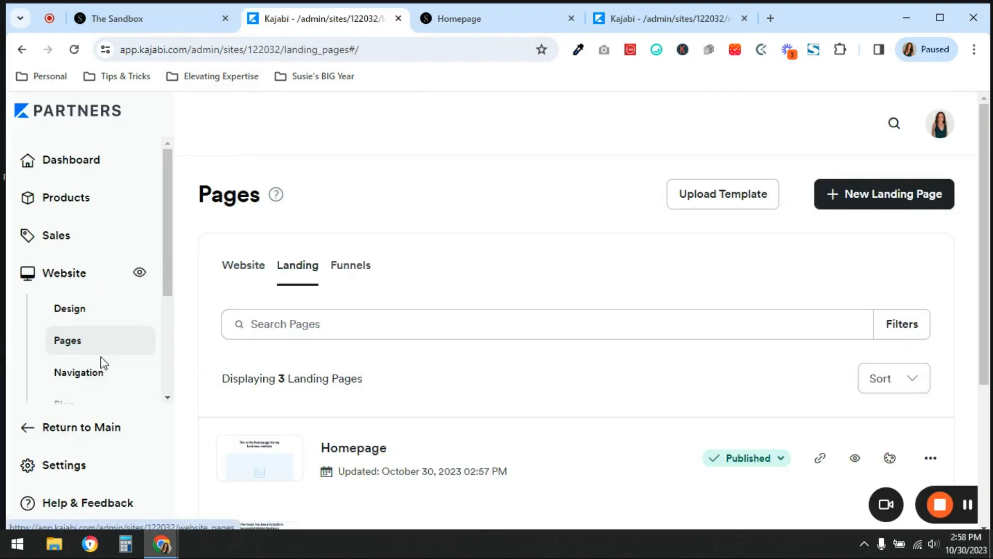
scroll(89, 350, down, 3)
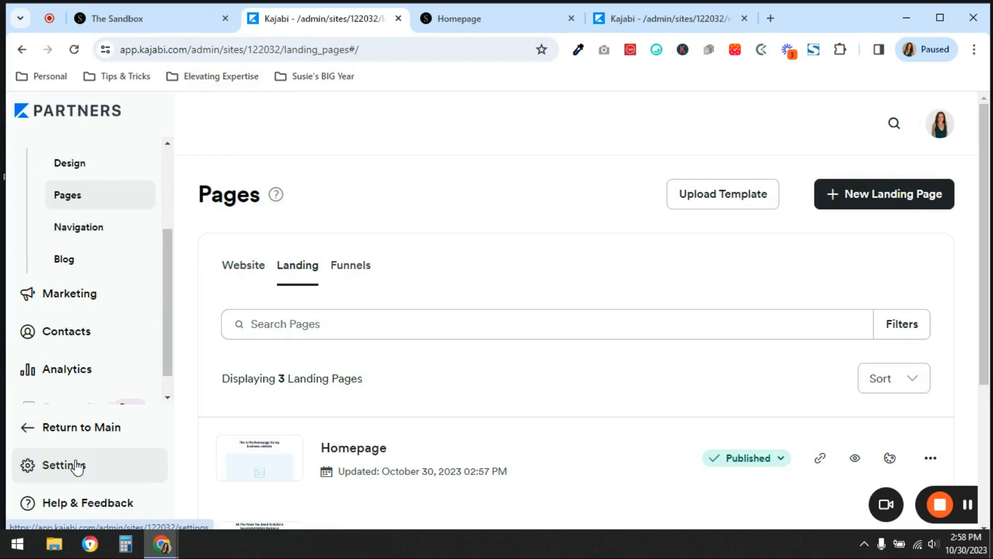
click(77, 467)
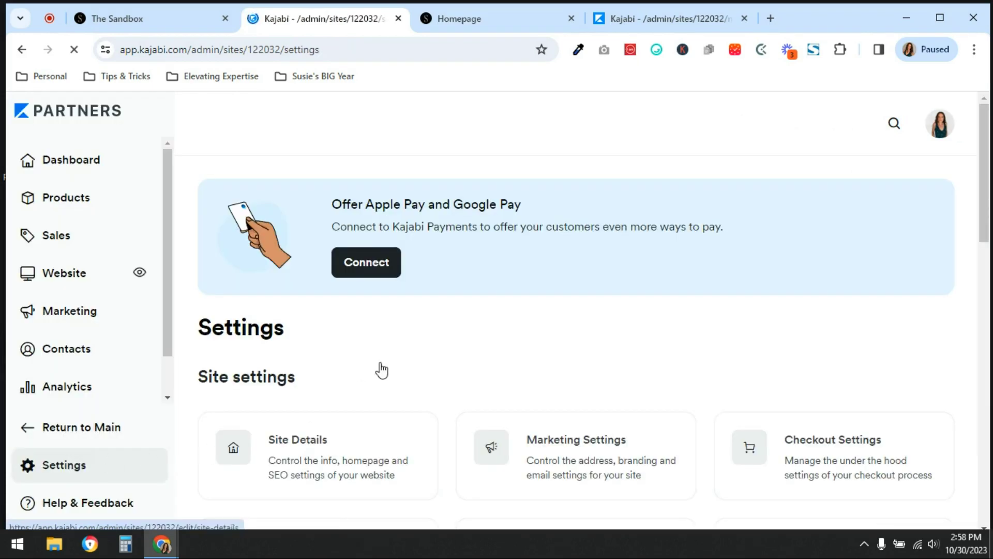
Open Site Details and scroll down to the Homepage setting.
scroll(382, 383, down, 3)
click(313, 305)
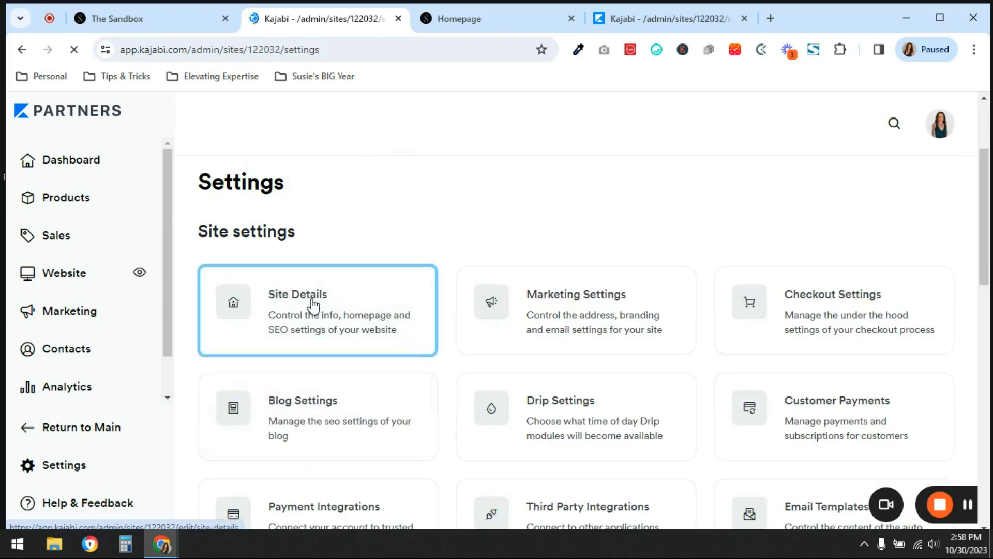
scroll(815, 217, down, 4)
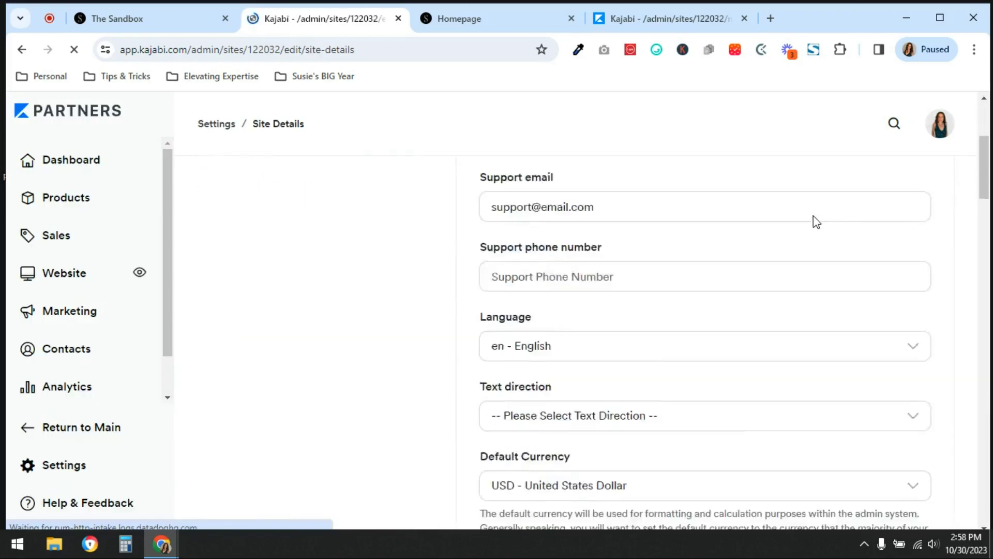
scroll(802, 223, down, 8)
scroll(799, 225, down, 3)
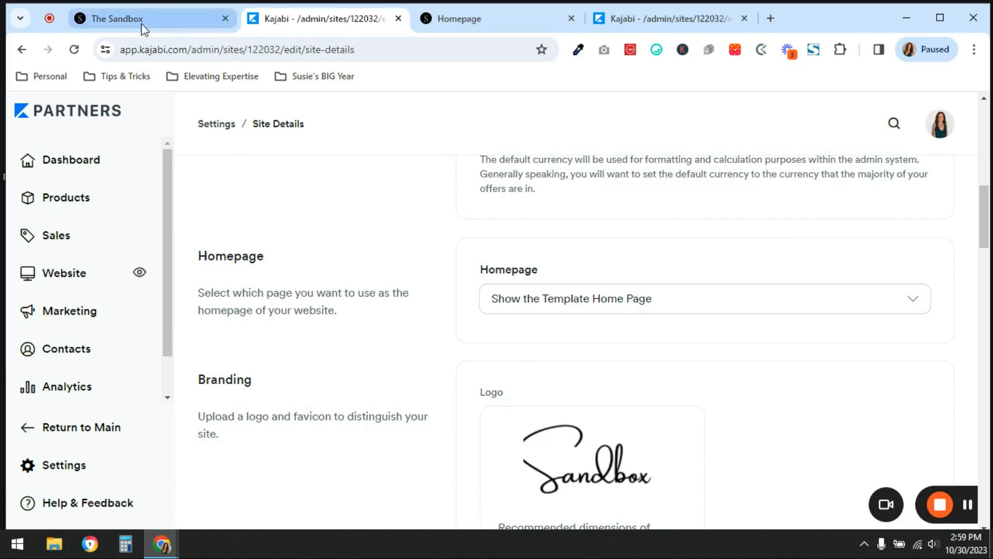
Set Homepage to Show a Landing Page using 'Homepage', save, and select the subdomain address.
click(772, 315)
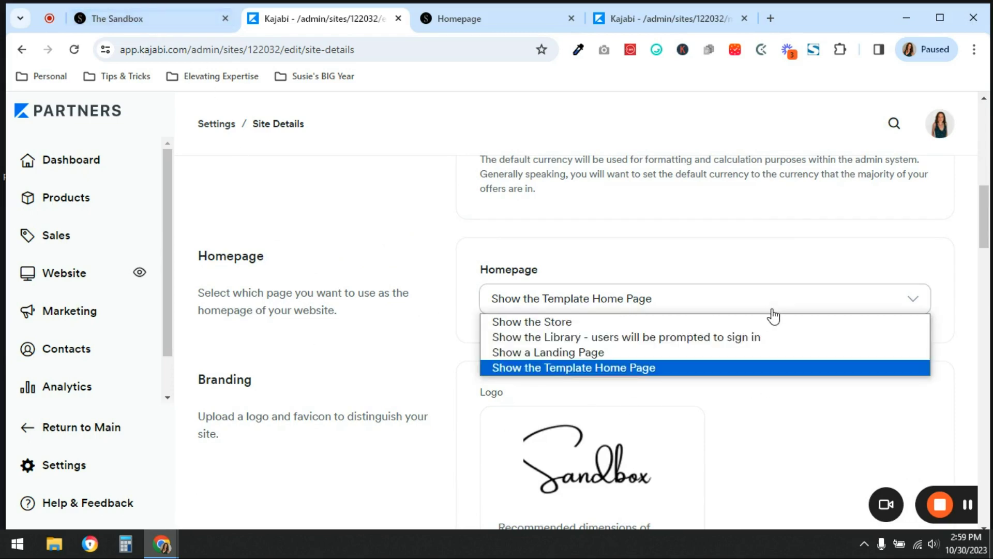
click(895, 361)
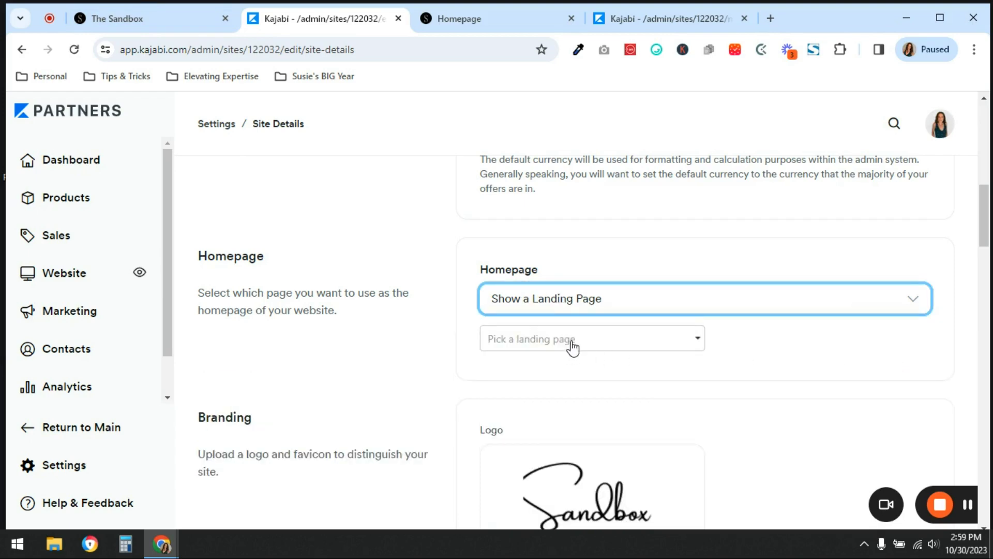
click(596, 345)
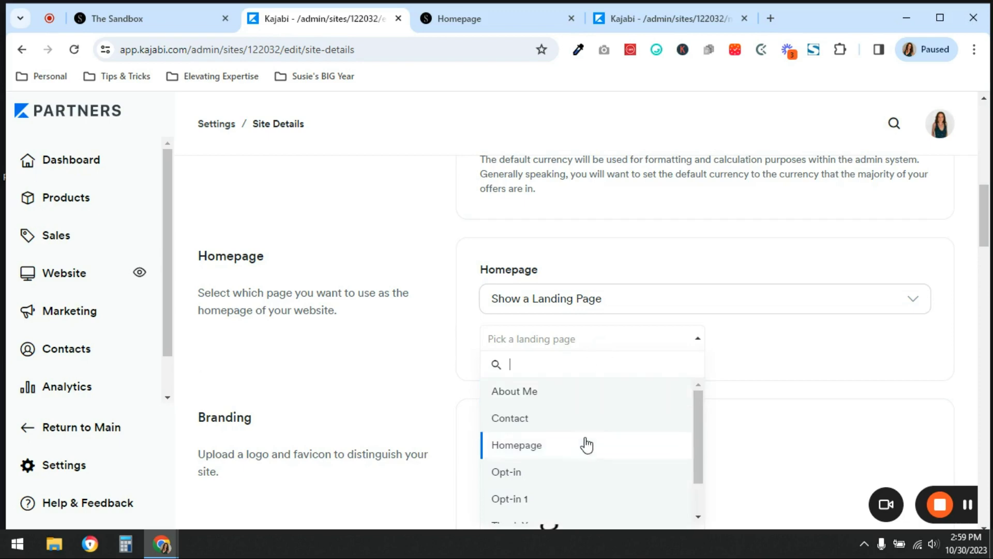
click(582, 443)
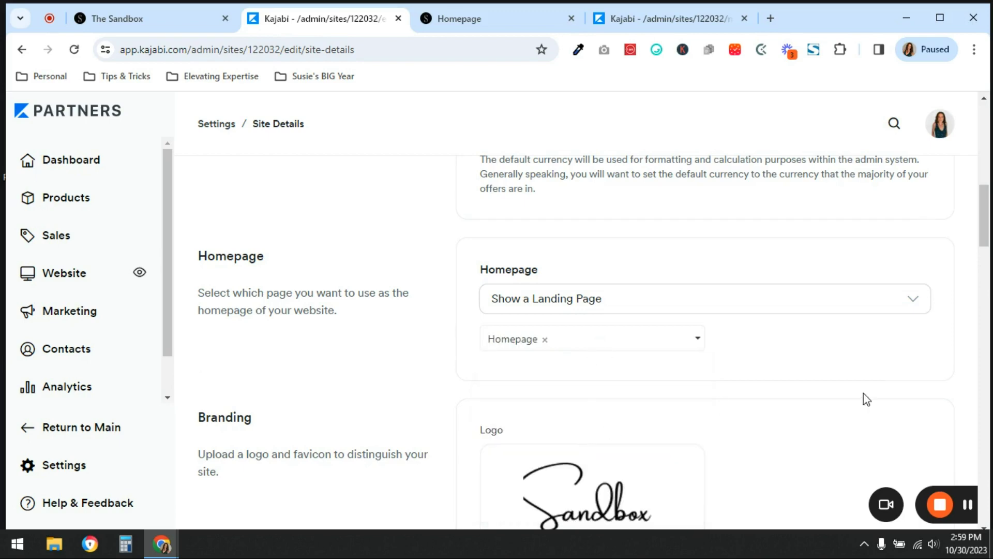
scroll(866, 399, up, 6)
click(934, 193)
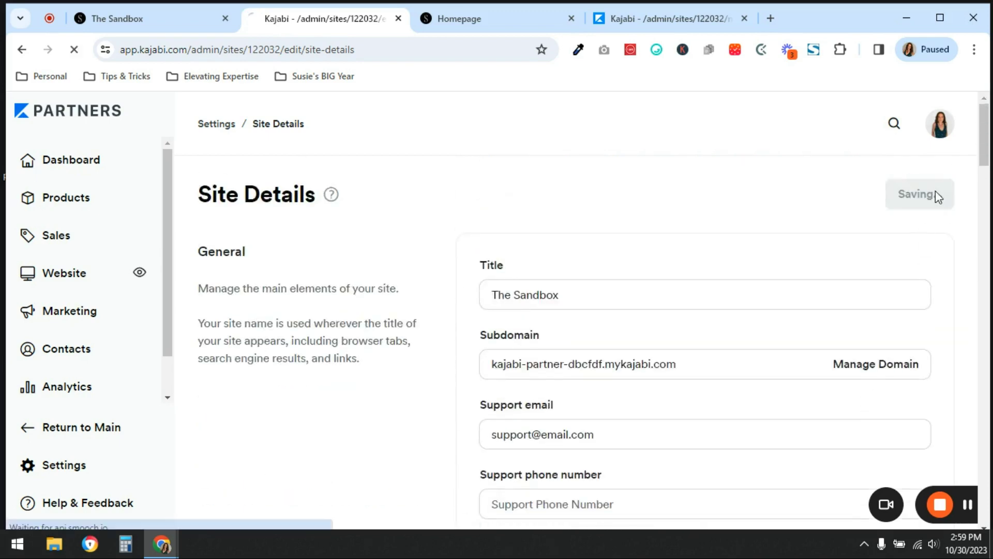
drag(767, 374, 494, 384)
key(ctrl+c)
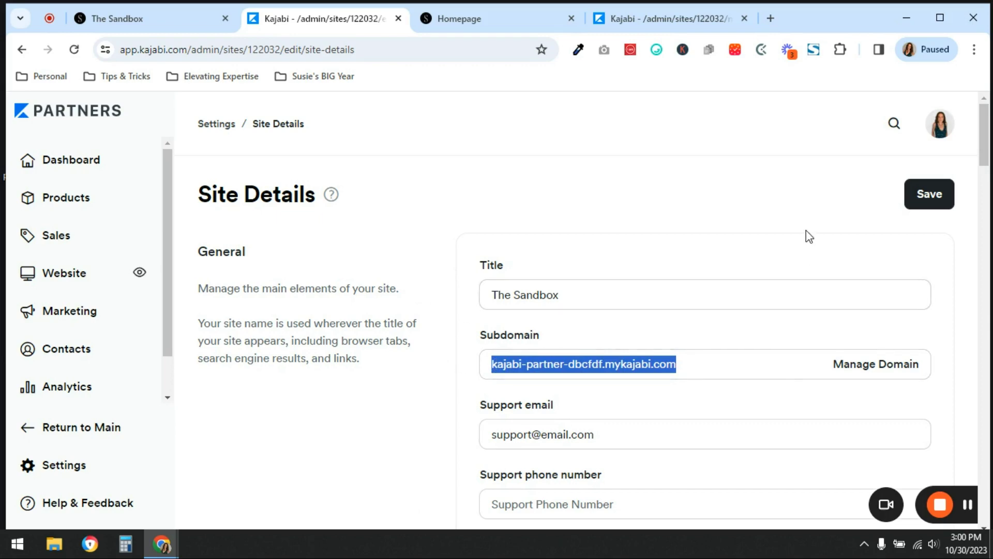
Paste the site's subdomain address into a new tab and load the live site.
click(770, 18)
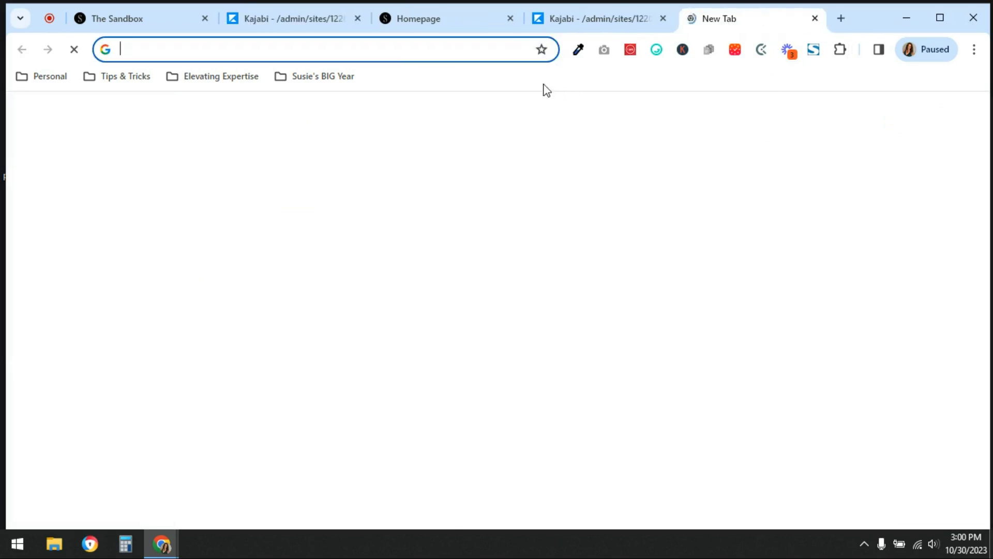
click(403, 50)
key(ctrl+v)
key(Return)
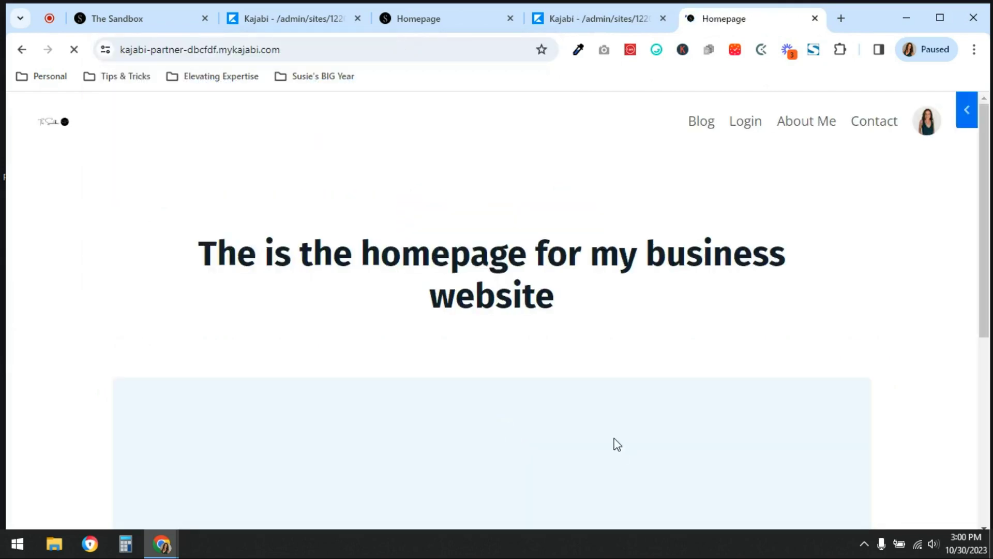